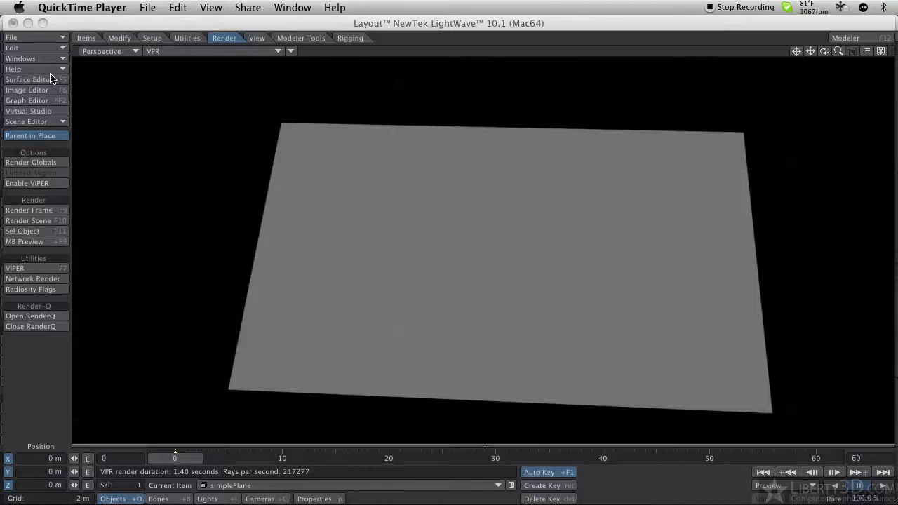
# Bring Layout to the front and open the Surface Editor on the simpleplane surface
pyautogui.click(230, 255)
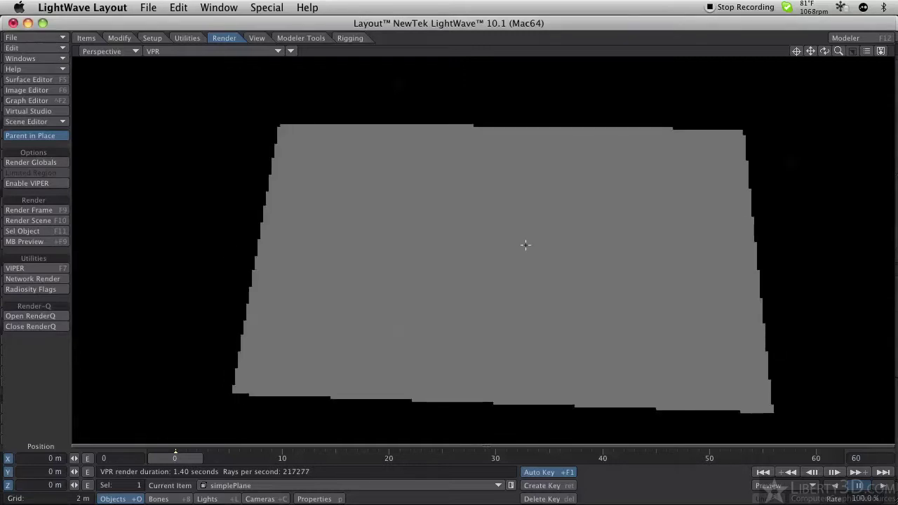
pyautogui.click(56, 81)
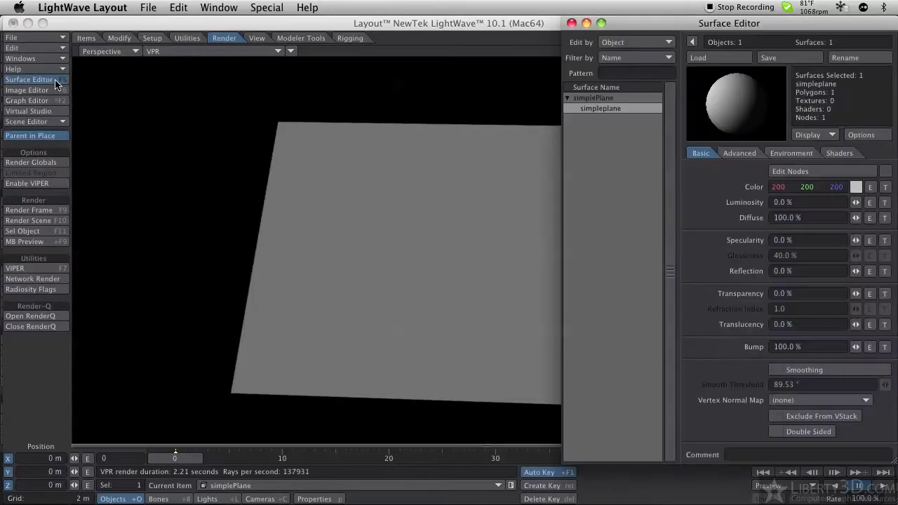
# Make the surface colour texture a Gradient layer driven by Distance to Object
pyautogui.click(886, 189)
pyautogui.moveTo(724, 157); pyautogui.dragTo(778, 95)
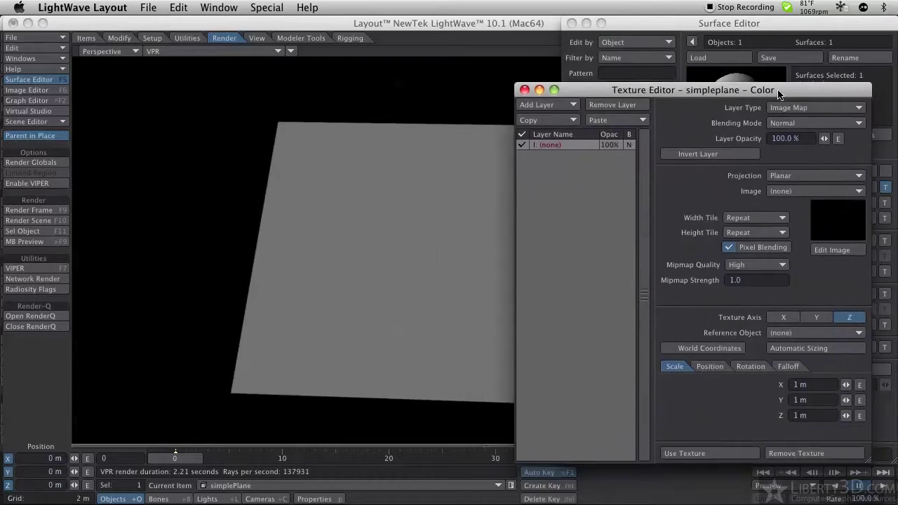
pyautogui.click(786, 107)
pyautogui.click(785, 133)
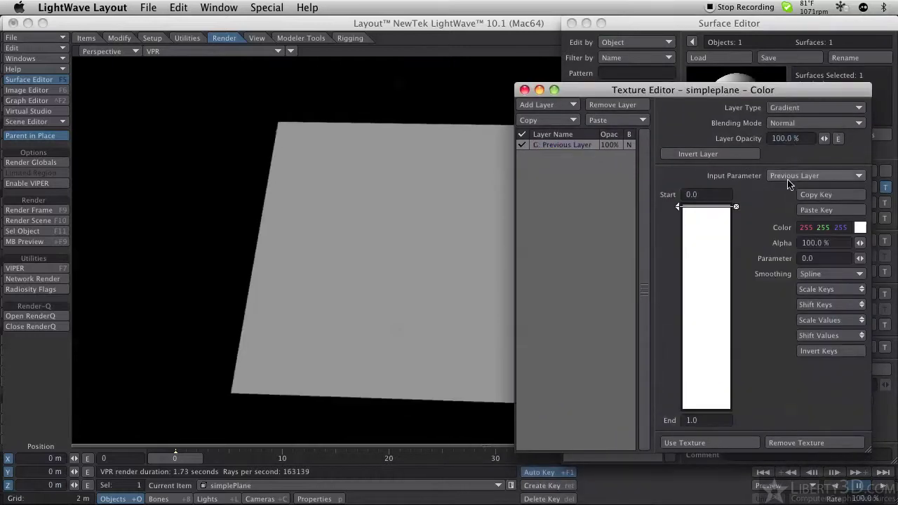
pyautogui.click(825, 178)
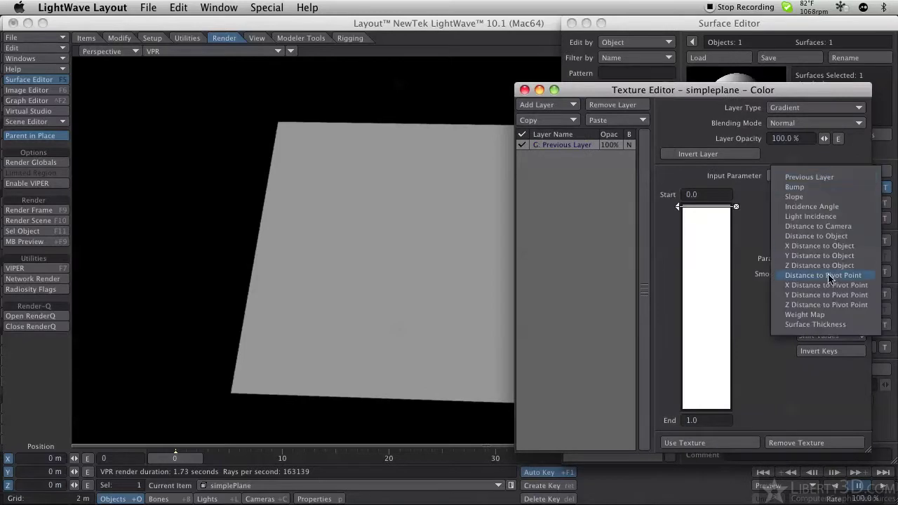
pyautogui.click(824, 236)
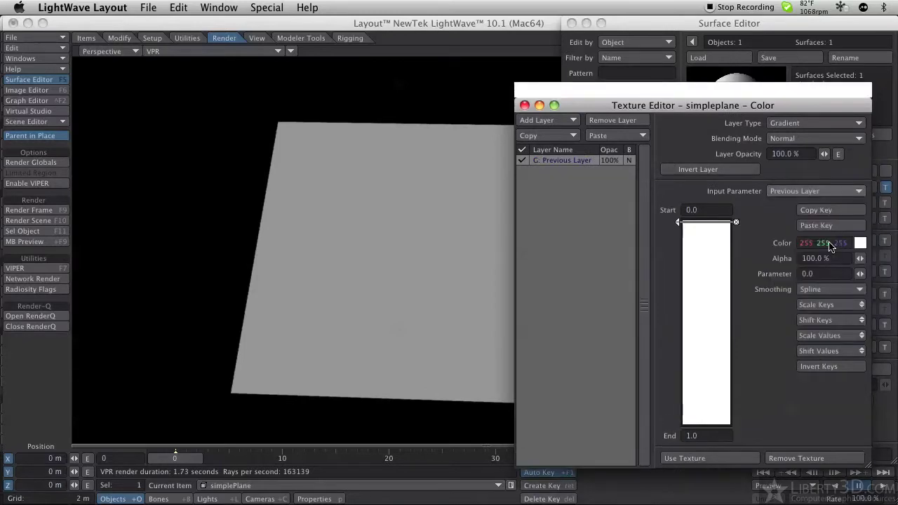
# Move the gradient key to about 4.8 m and turn its colour red
pyautogui.moveTo(700, 372); pyautogui.dragTo(679, 331)
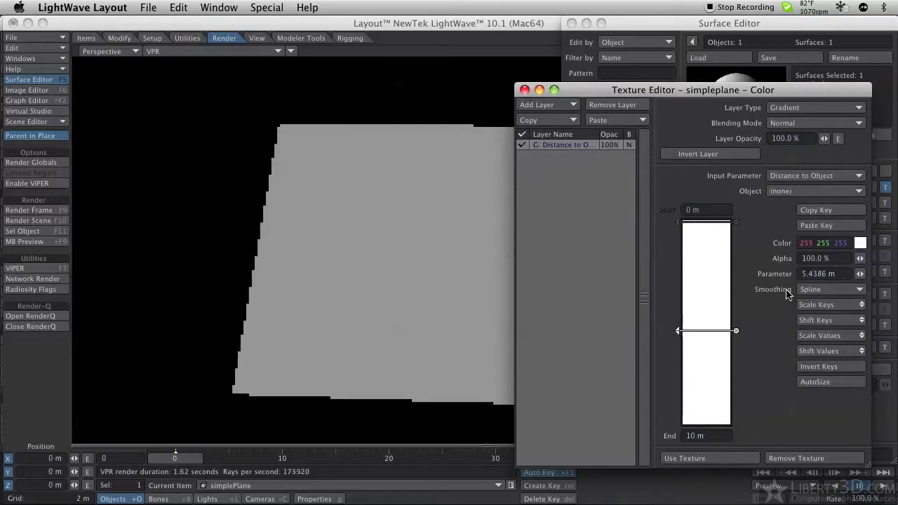
pyautogui.moveTo(819, 245)
pyautogui.mouseDown()
pyautogui.moveTo(800, 246)
pyautogui.moveTo(820, 245)
pyautogui.mouseUp()
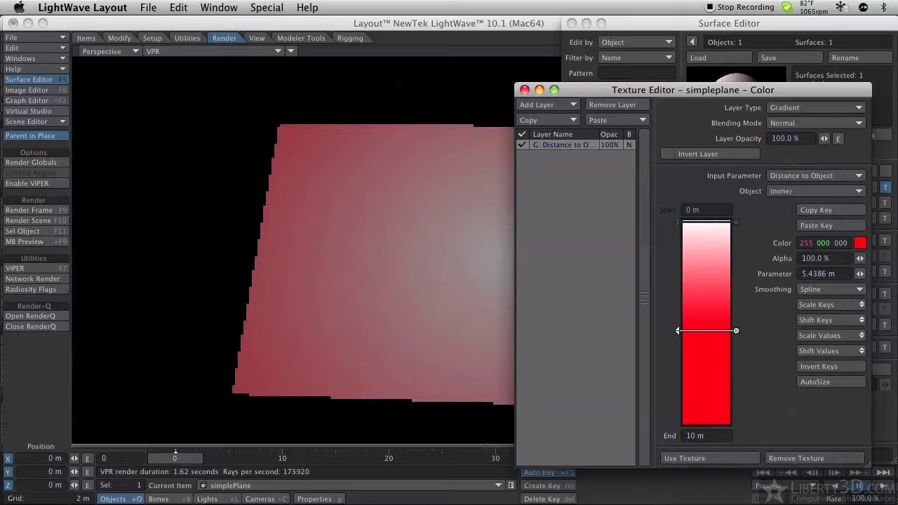
pyautogui.moveTo(558, 90); pyautogui.dragTo(707, 76)
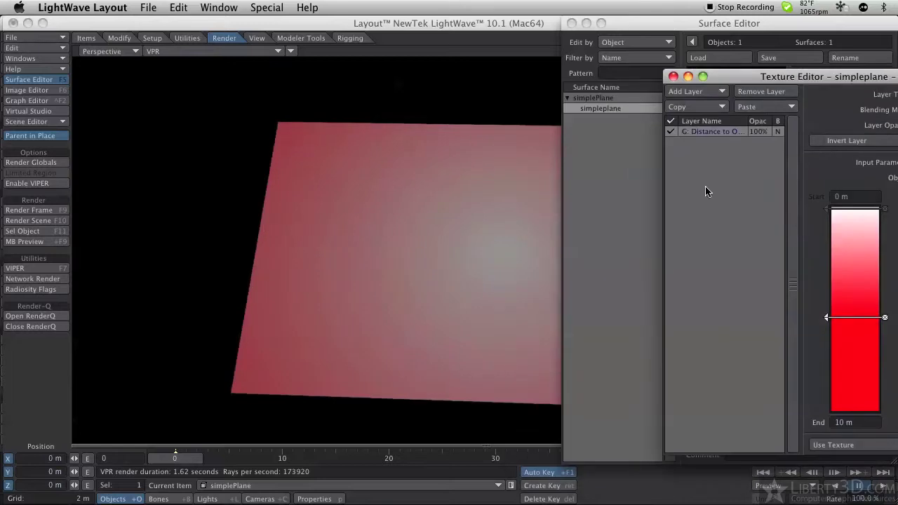
# Close the Surface Editor and toggle the quad viewport layout and back
pyautogui.click(572, 23)
pyautogui.moveTo(758, 75); pyautogui.dragTo(631, 61)
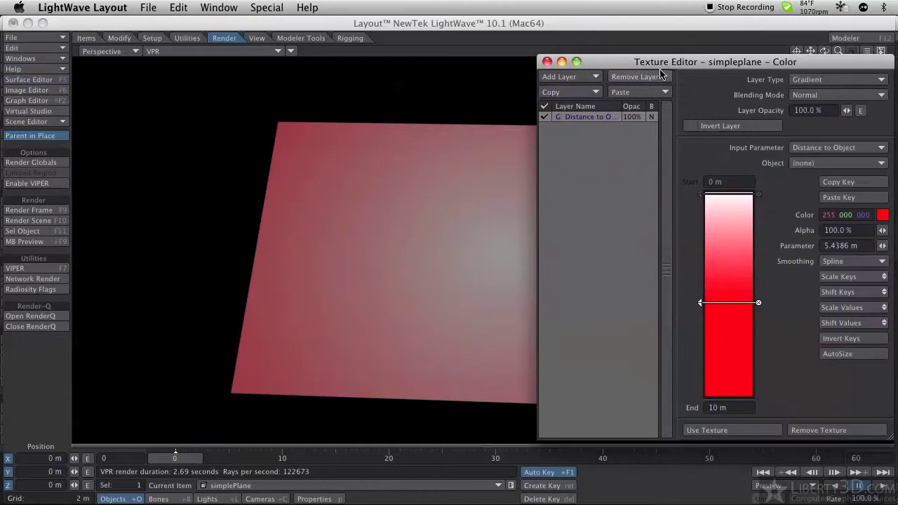
pyautogui.click(381, 25)
pyautogui.press('0')
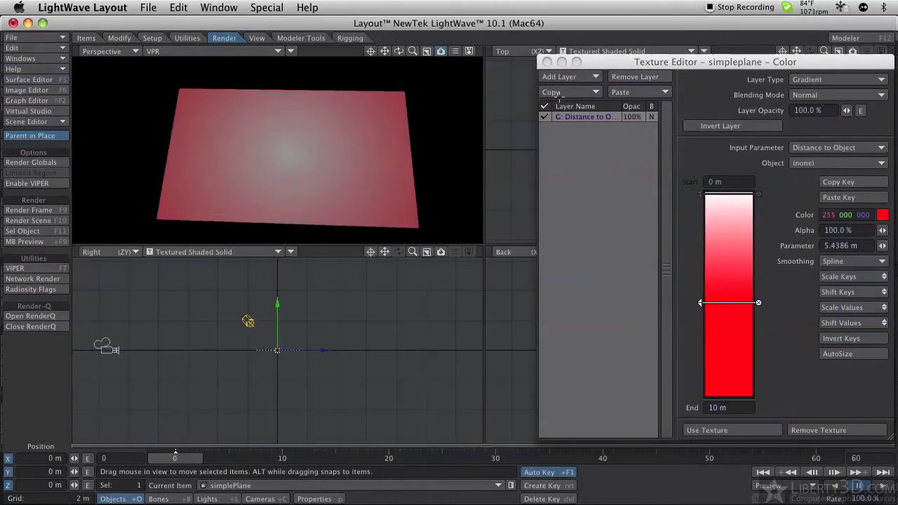
pyautogui.press('0')
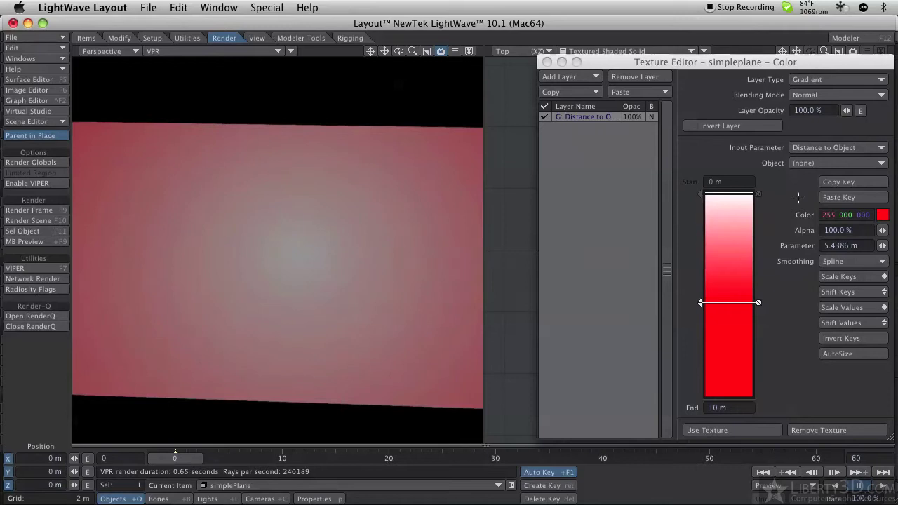
# Add a new null object with the default name Null
pyautogui.click(764, 163)
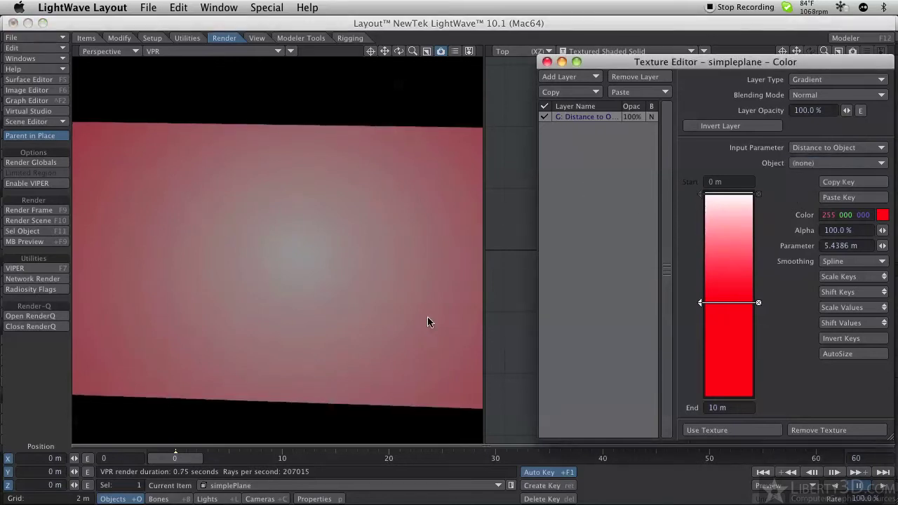
pyautogui.click(321, 25)
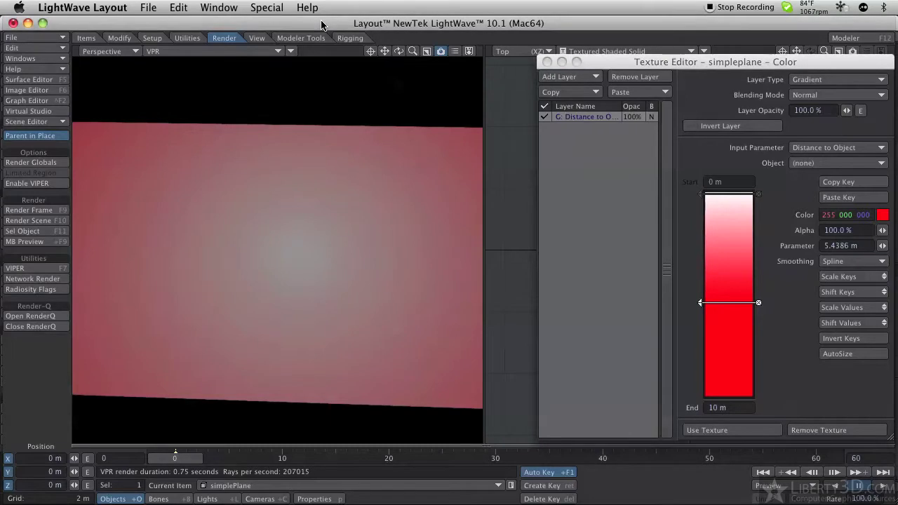
pyautogui.hotkey('ctrl', 'n')
pyautogui.press('Return')
# Measure the gradient from Null, enable the OpenGL overlay, and move Null along Z
pyautogui.click(802, 162)
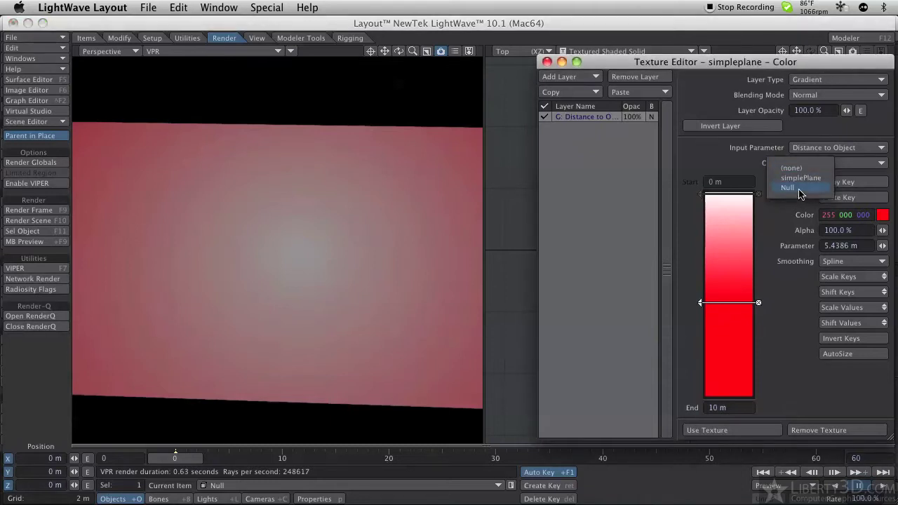
pyautogui.click(806, 180)
pyautogui.click(256, 37)
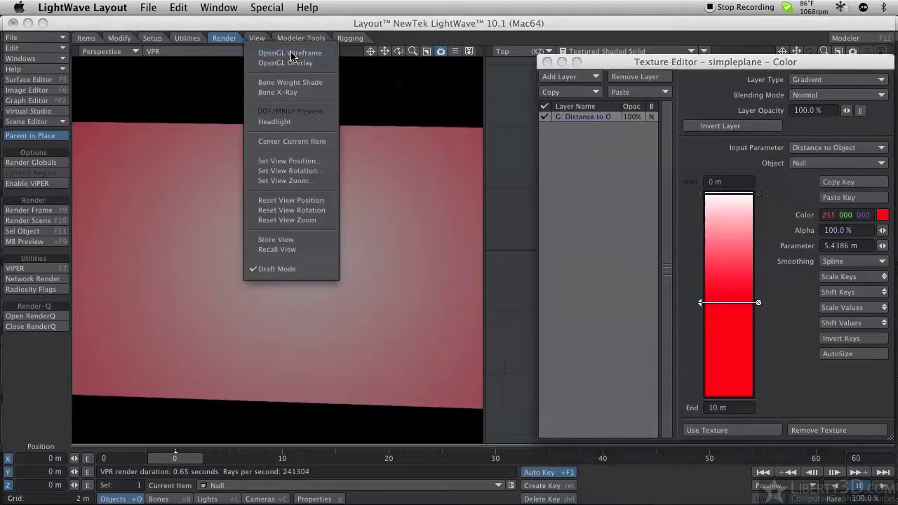
pyautogui.click(294, 67)
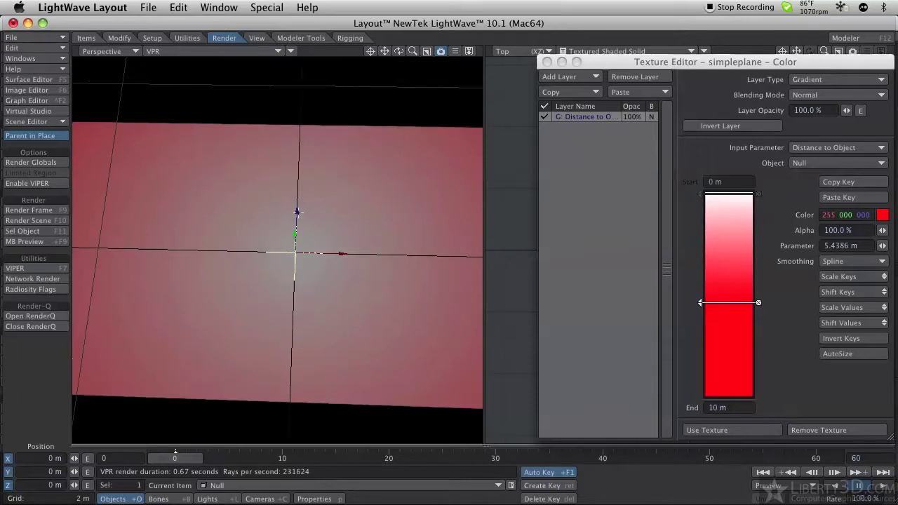
pyautogui.moveTo(297, 212); pyautogui.dragTo(292, 331)
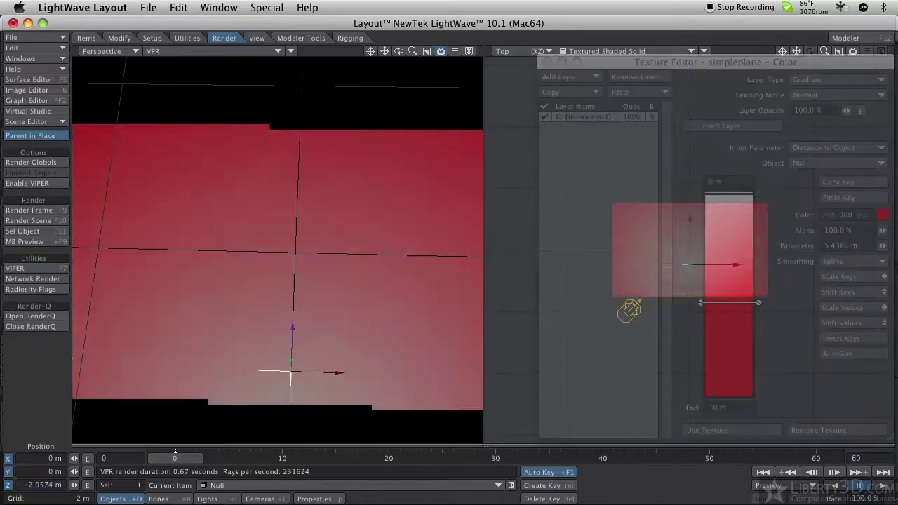
pyautogui.moveTo(289, 372); pyautogui.dragTo(297, 212)
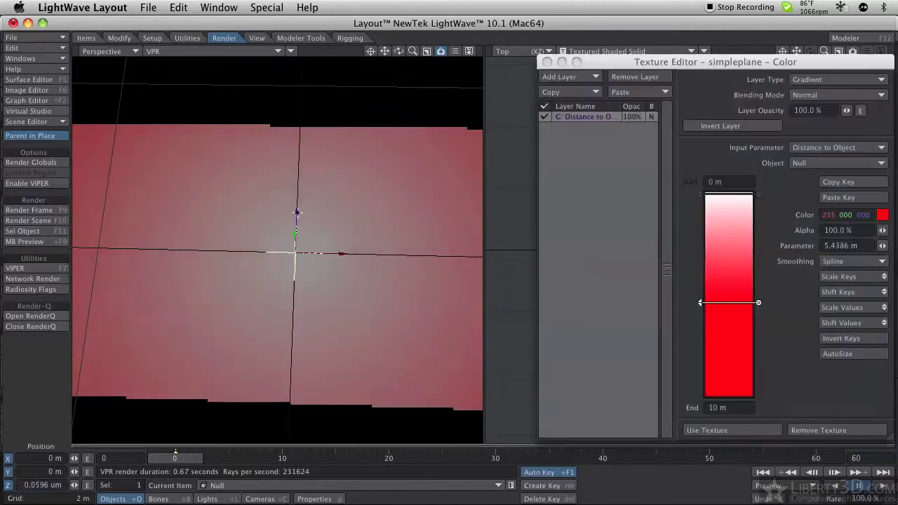
# Add a pale pink key at 807.0175 mm and pull the red key closer
pyautogui.moveTo(699, 302); pyautogui.dragTo(699, 243)
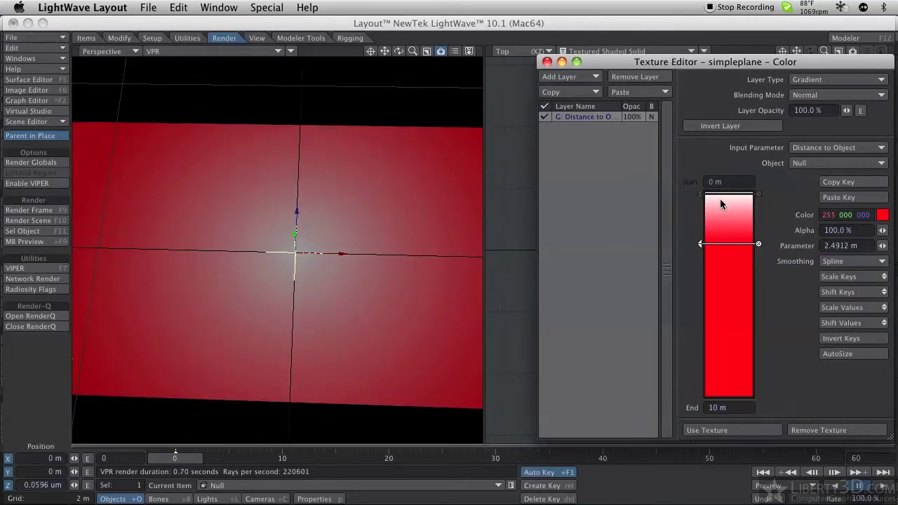
pyautogui.moveTo(716, 199); pyautogui.dragTo(701, 213)
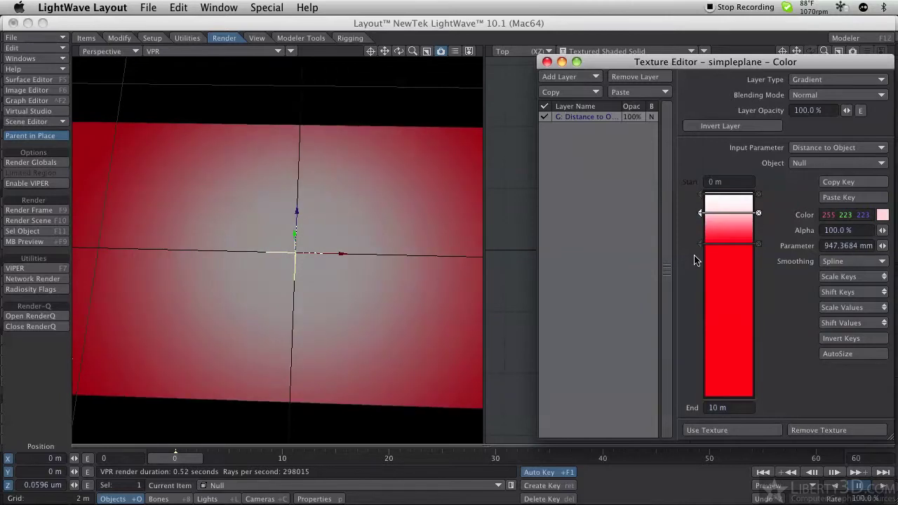
pyautogui.moveTo(699, 244); pyautogui.dragTo(702, 210)
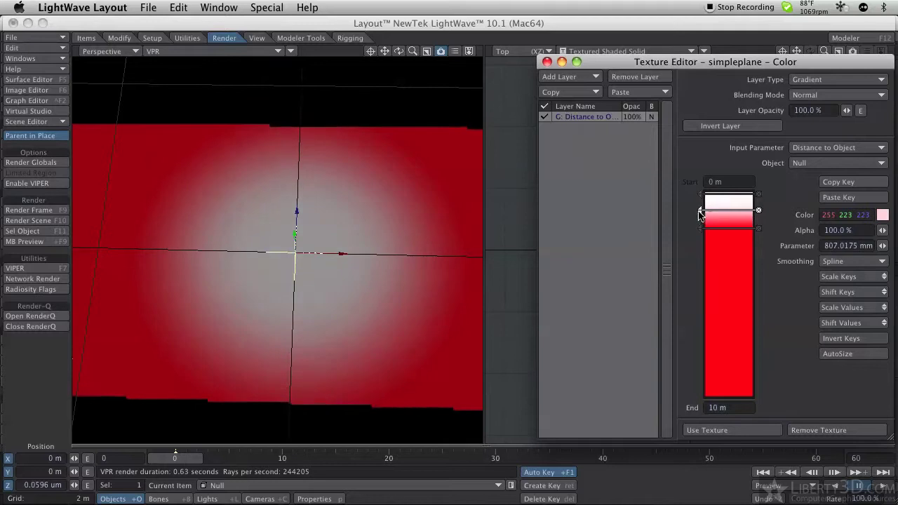
# Switch the gradient to X Distance to Object from Null and slide Null along X
pyautogui.click(812, 164)
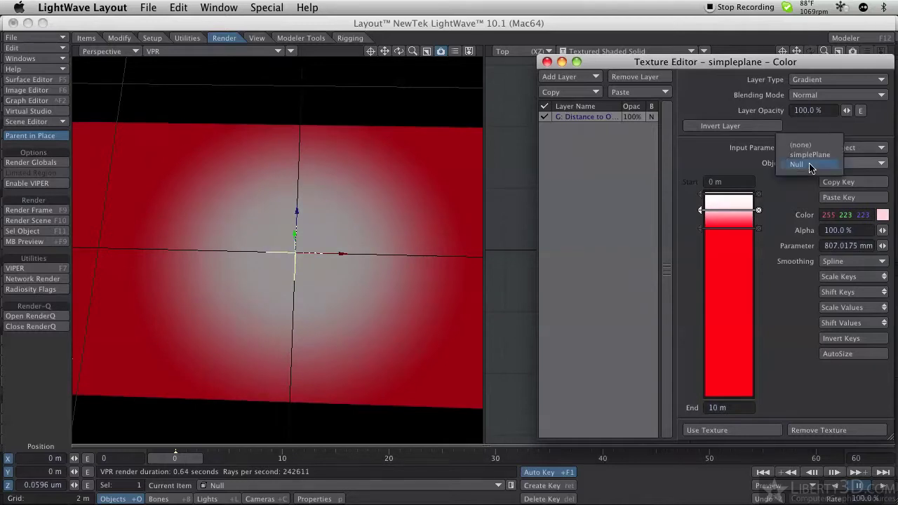
pyautogui.click(810, 165)
pyautogui.click(824, 147)
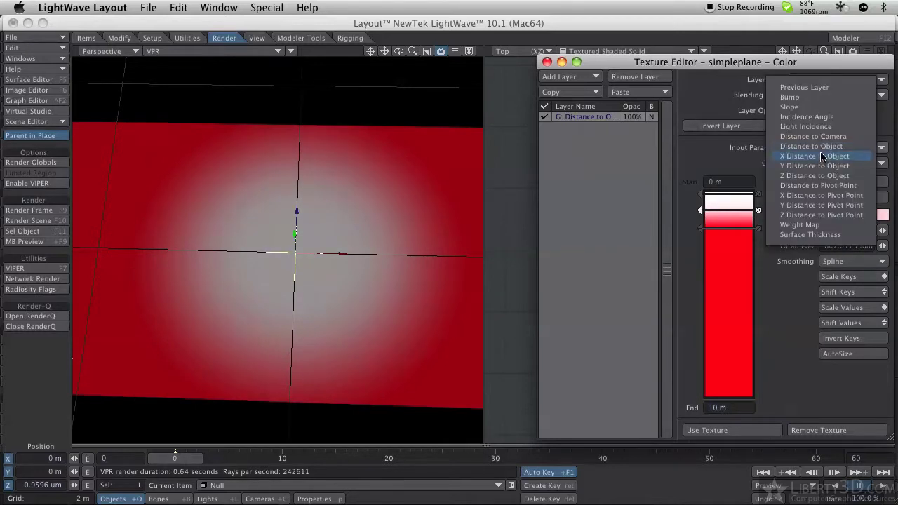
pyautogui.click(819, 156)
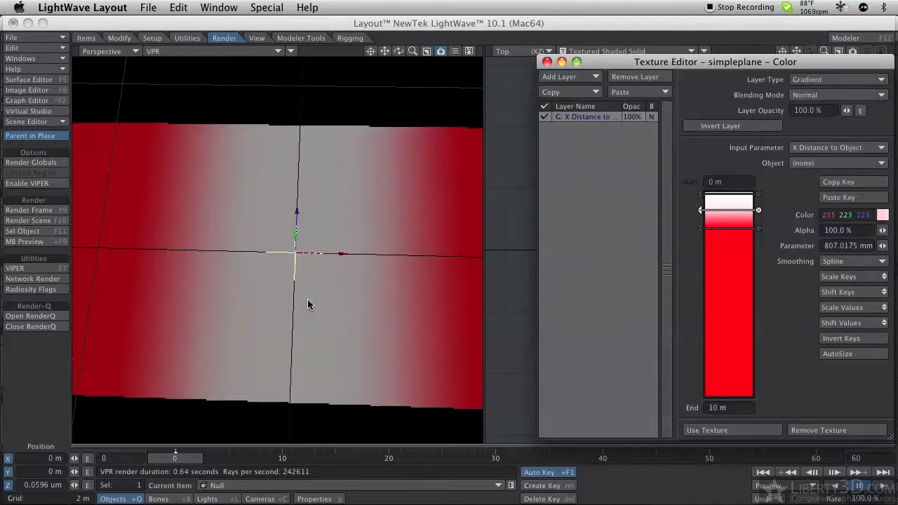
pyautogui.moveTo(336, 254)
pyautogui.mouseDown()
pyautogui.moveTo(308, 254)
pyautogui.moveTo(449, 253)
pyautogui.moveTo(341, 259)
pyautogui.mouseUp()
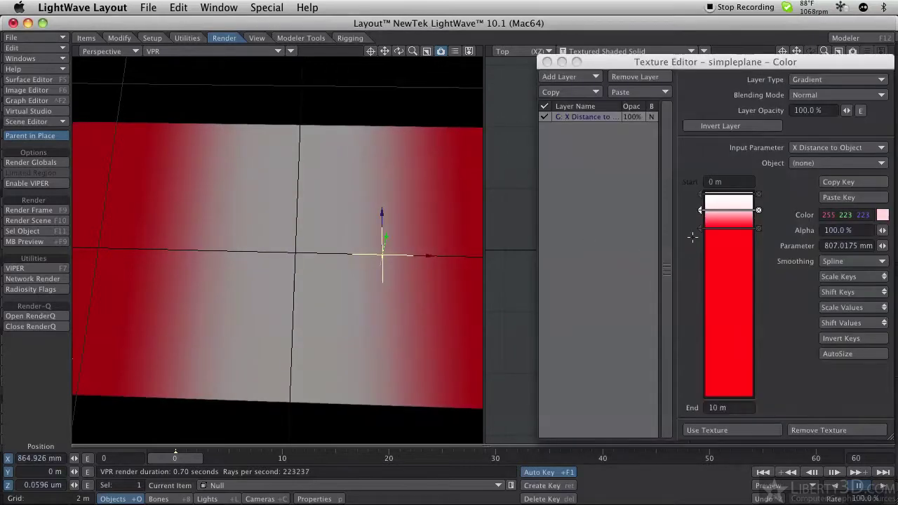
# Reselect Null as reference, slide it left, and move the red key to 3.0175 m
pyautogui.click(809, 164)
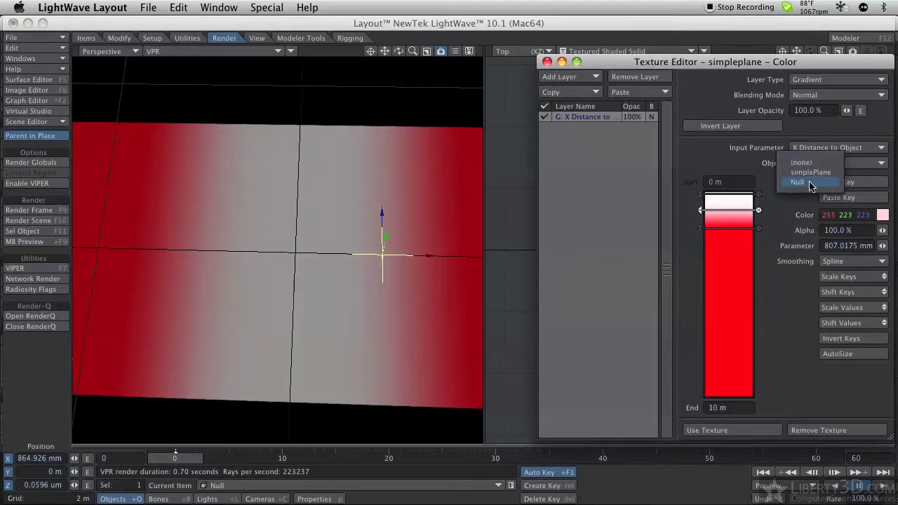
pyautogui.click(800, 183)
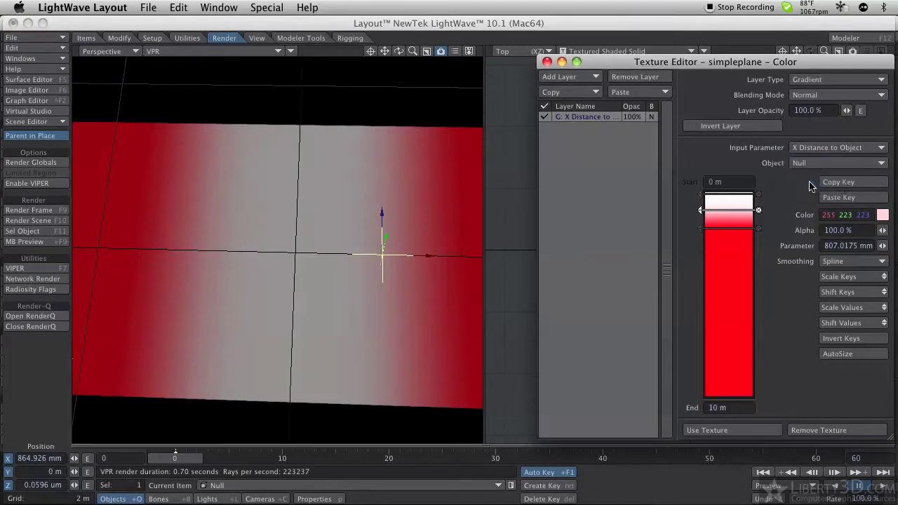
pyautogui.moveTo(699, 232); pyautogui.dragTo(699, 250)
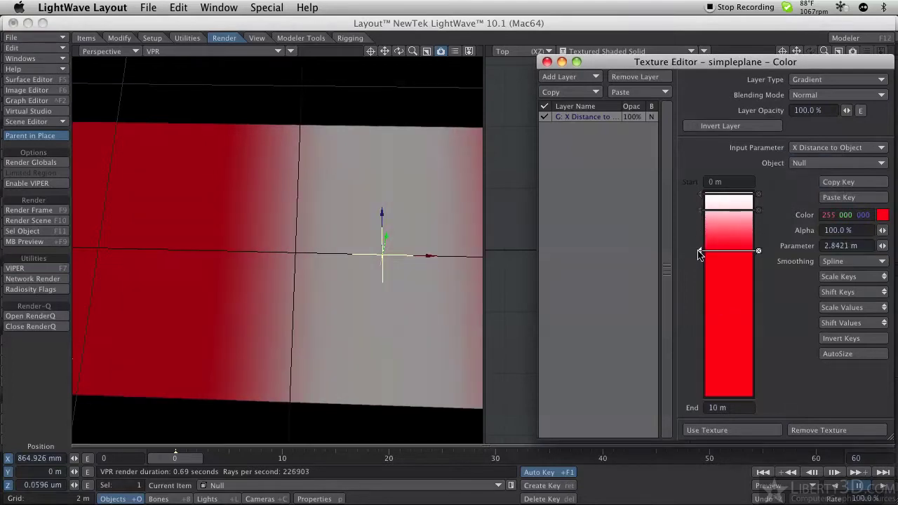
pyautogui.moveTo(425, 255); pyautogui.dragTo(179, 250)
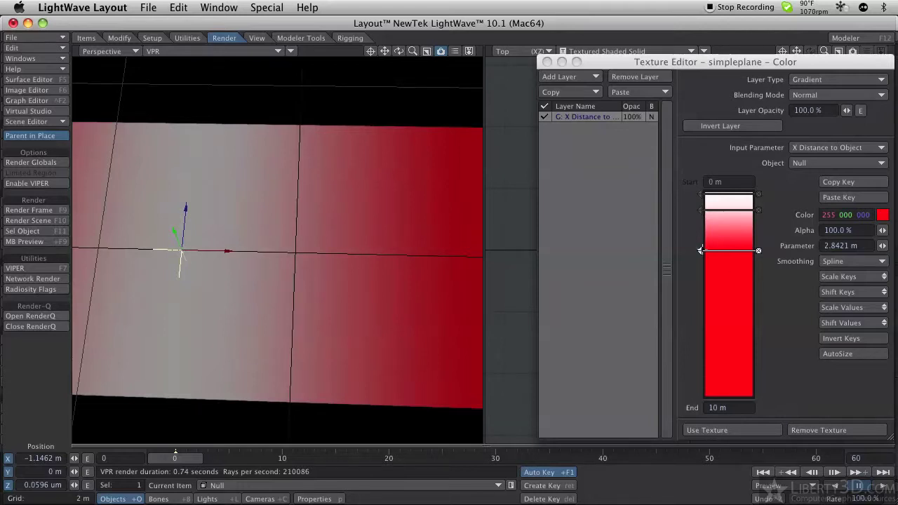
pyautogui.moveTo(700, 250); pyautogui.dragTo(696, 257)
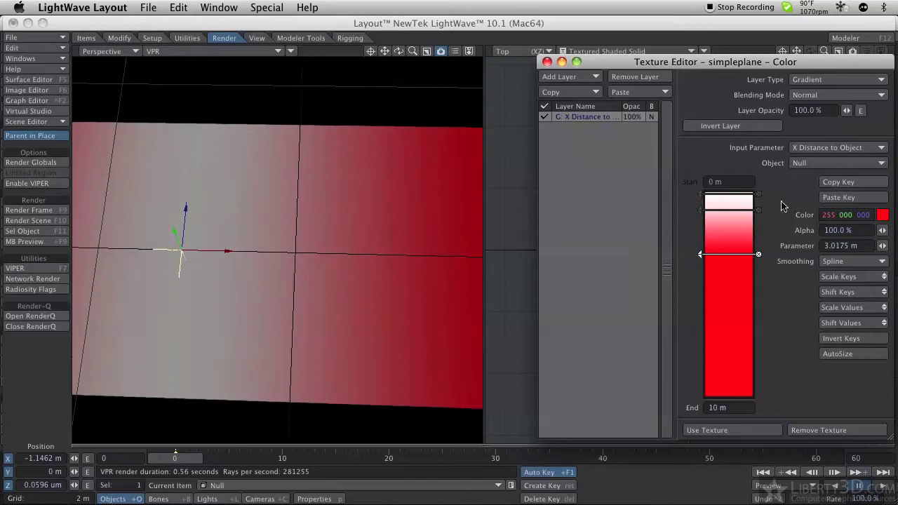
pyautogui.click(813, 148)
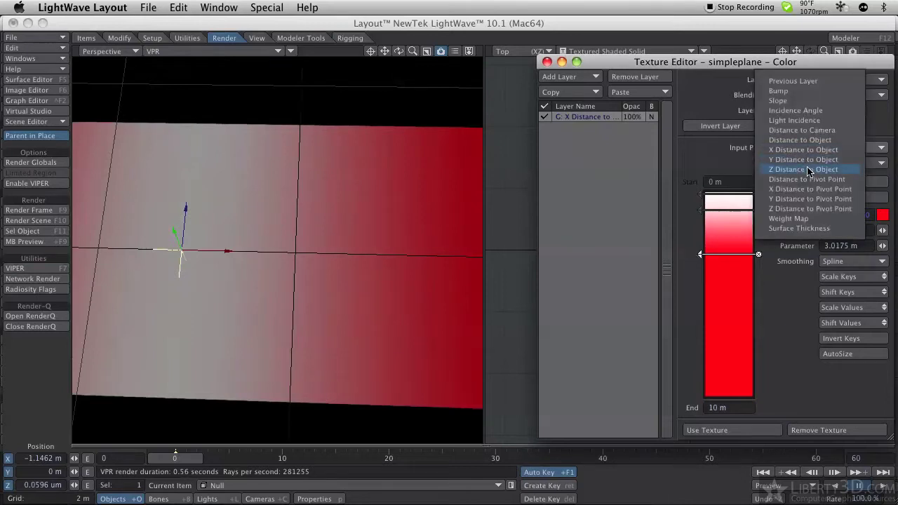
# Drive the gradient by Z Distance to Object measured from Null
pyautogui.click(810, 170)
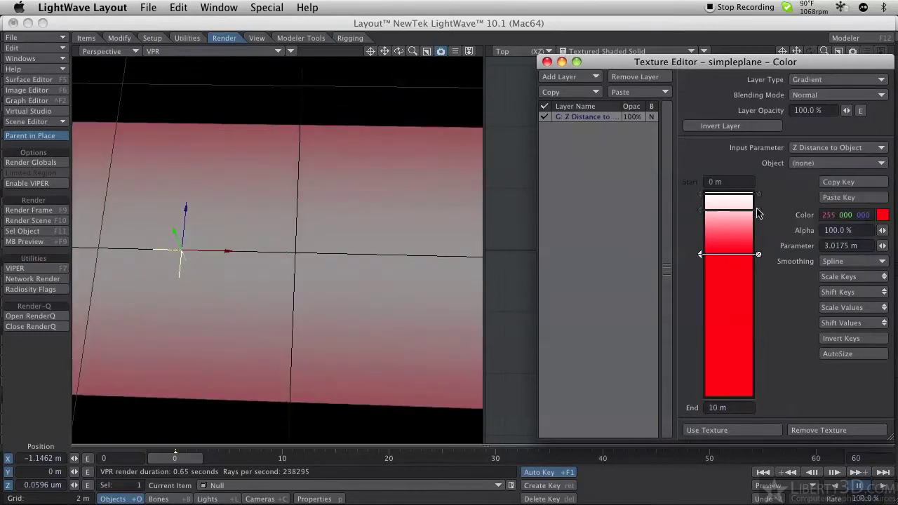
pyautogui.moveTo(704, 258)
pyautogui.mouseDown()
pyautogui.moveTo(703, 275)
pyautogui.moveTo(701, 246)
pyautogui.mouseUp()
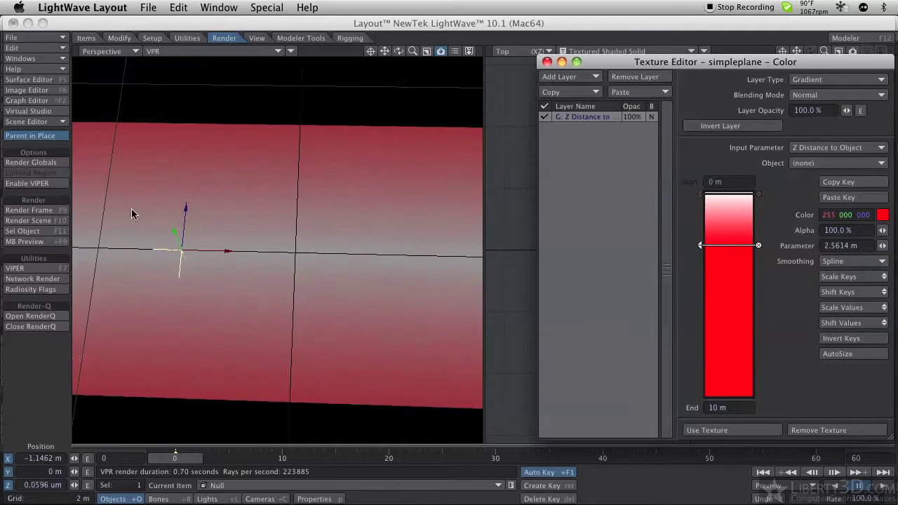
pyautogui.moveTo(184, 209)
pyautogui.mouseDown()
pyautogui.moveTo(183, 253)
pyautogui.moveTo(185, 204)
pyautogui.mouseUp()
pyautogui.click(798, 162)
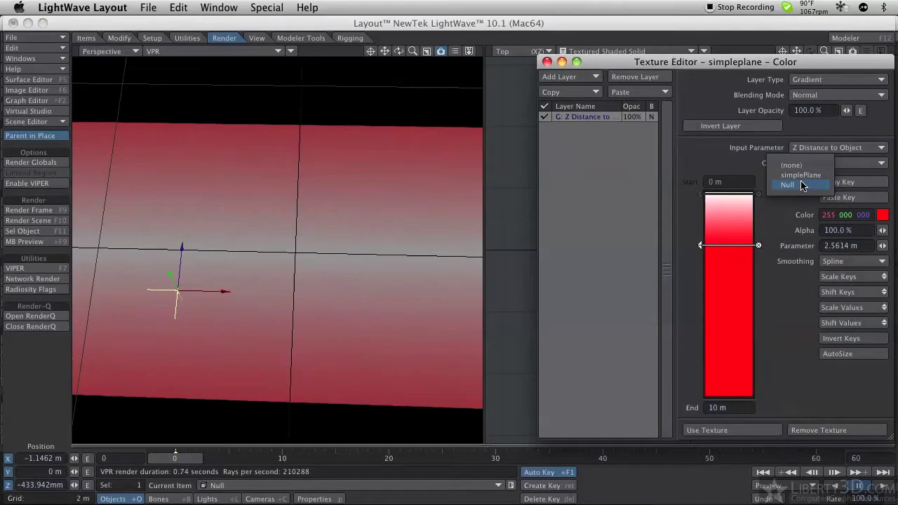
pyautogui.click(788, 185)
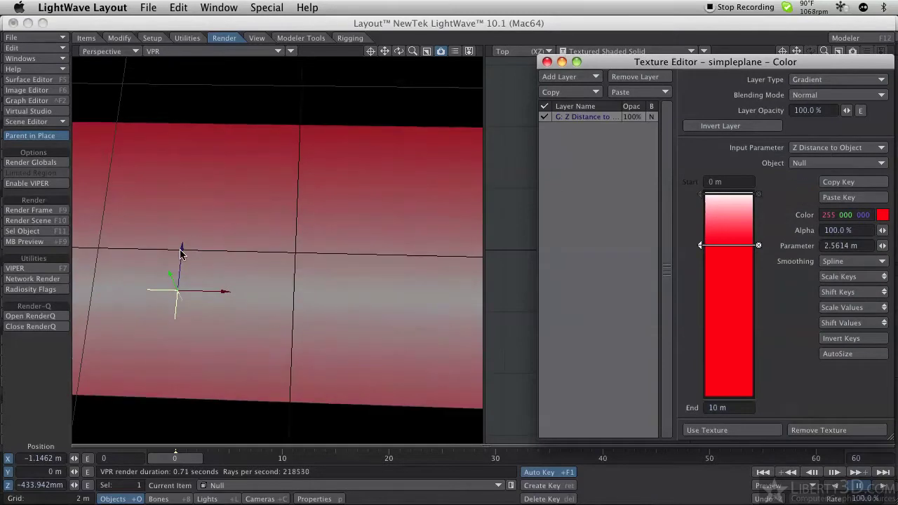
# Move the null along Z to test the gradient, then delete the red key
pyautogui.moveTo(181, 252); pyautogui.dragTo(188, 140)
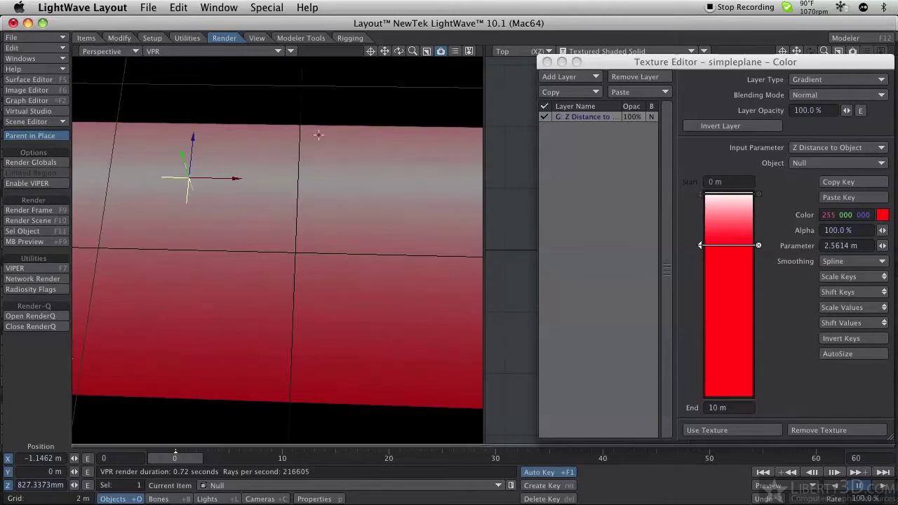
pyautogui.moveTo(197, 133); pyautogui.dragTo(198, 82)
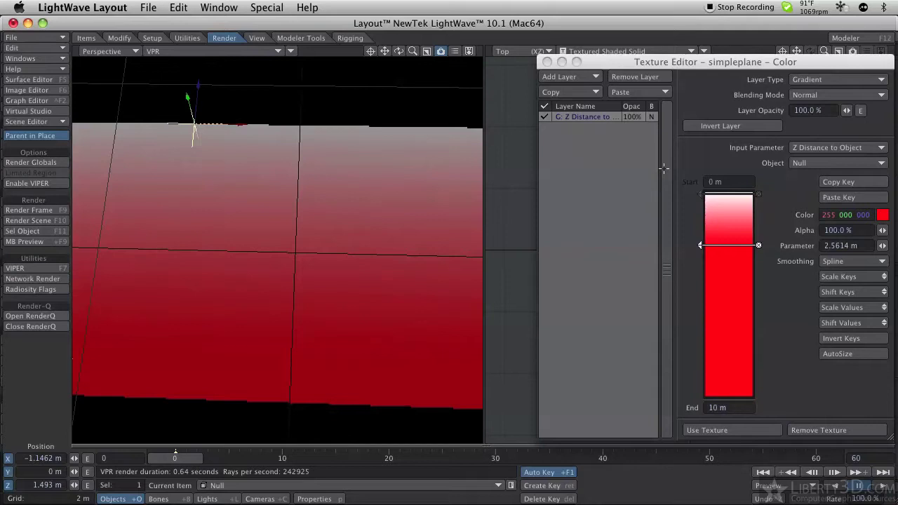
pyautogui.moveTo(700, 245); pyautogui.dragTo(702, 263)
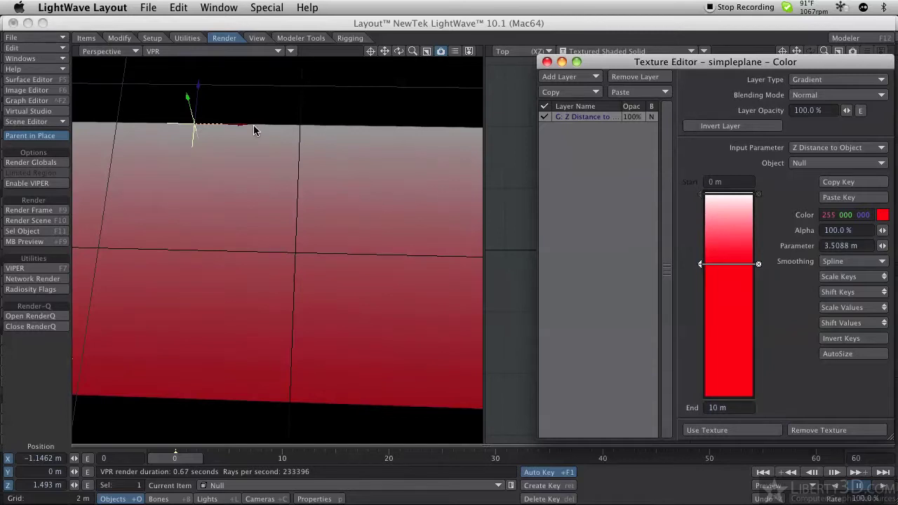
pyautogui.moveTo(199, 95)
pyautogui.mouseDown()
pyautogui.moveTo(203, 365)
pyautogui.moveTo(216, 97)
pyautogui.mouseUp()
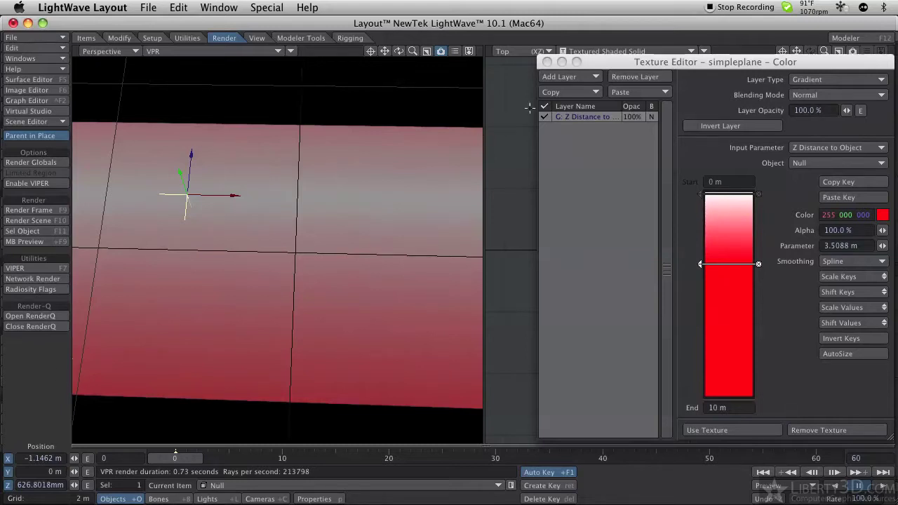
pyautogui.click(759, 264)
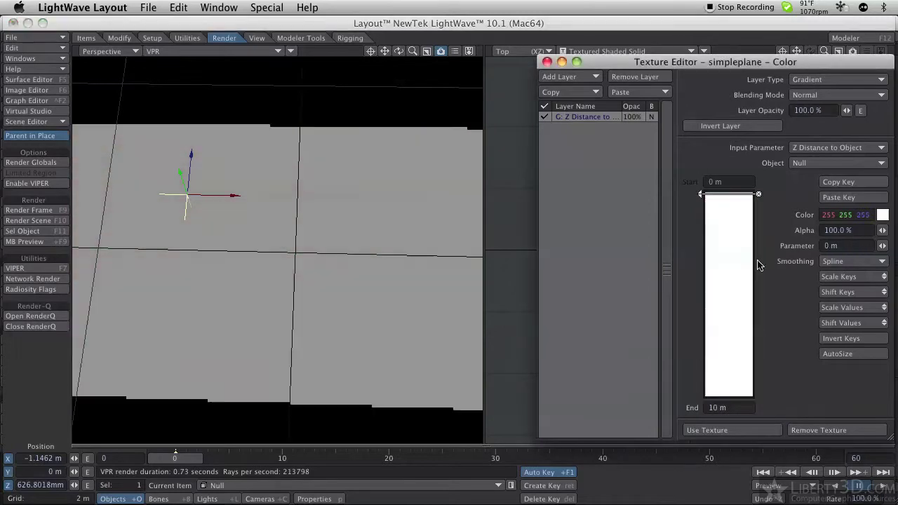
# Close the Texture Editor, switch to Modeler, and show the plane flat in Weight Shade
pyautogui.click(547, 62)
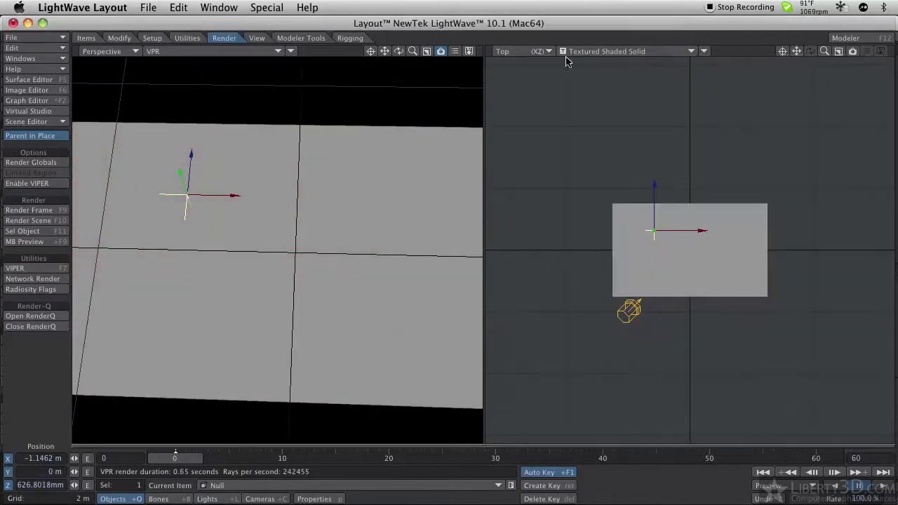
pyautogui.click(829, 36)
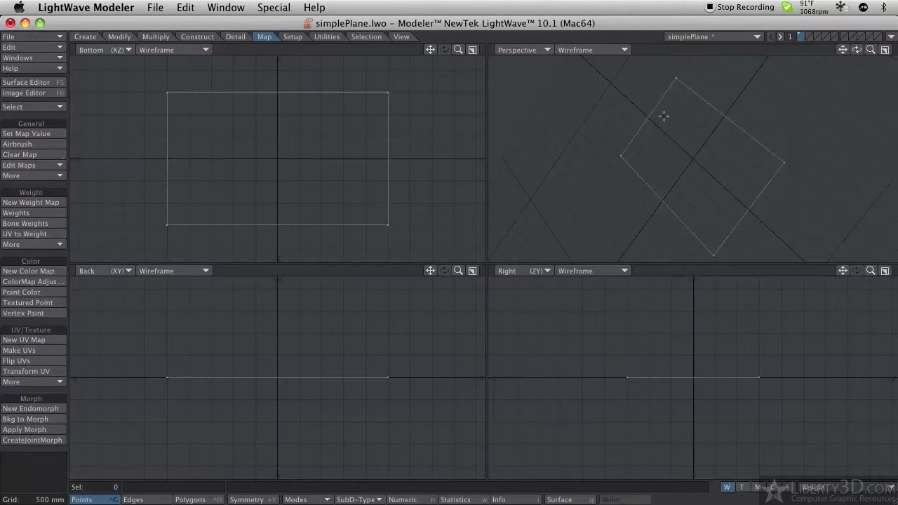
pyautogui.keyDown('alt'); pyautogui.moveTo(664, 116); pyautogui.dragTo(668, 243); pyautogui.keyUp('alt')
pyautogui.moveTo(392, 226)
pyautogui.keyDown('alt'); pyautogui.keyDown('shift'); pyautogui.mouseDown()
pyautogui.moveTo(411, 80)
pyautogui.moveTo(385, 225)
pyautogui.mouseUp(); pyautogui.keyUp('shift'); pyautogui.keyUp('alt')
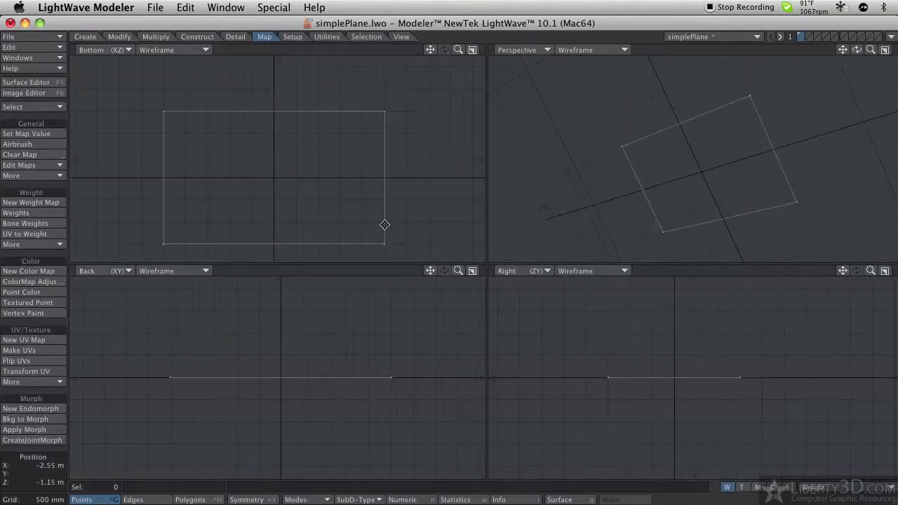
pyautogui.keyDown('alt'); pyautogui.moveTo(796, 210); pyautogui.dragTo(734, 124); pyautogui.keyUp('alt')
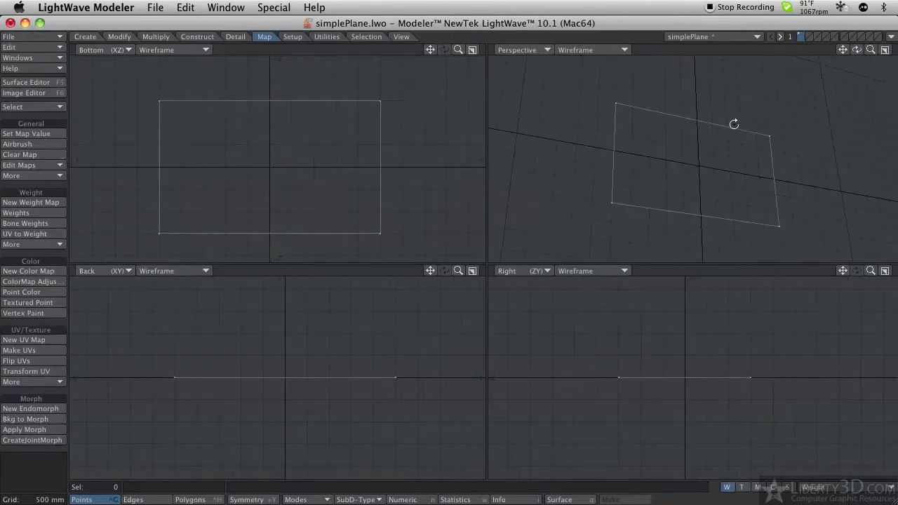
pyautogui.keyDown('alt'); pyautogui.moveTo(780, 200); pyautogui.dragTo(598, 75); pyautogui.keyUp('alt')
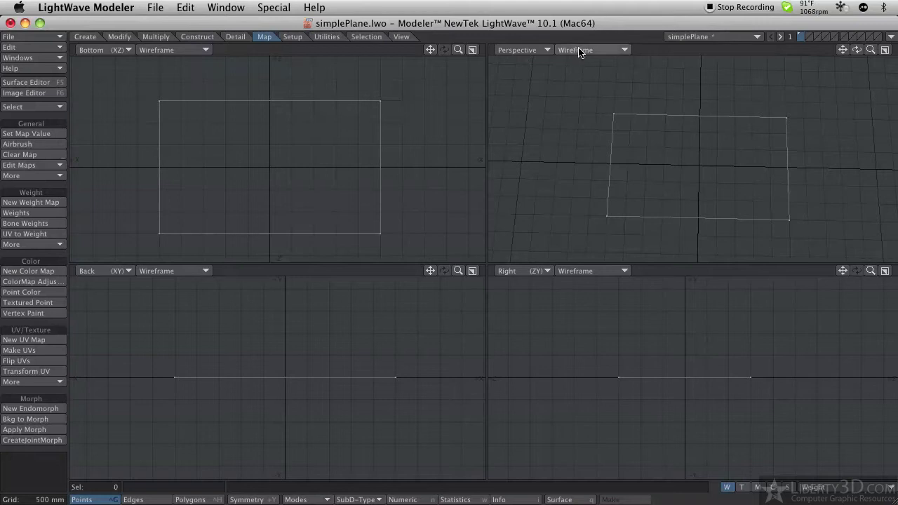
pyautogui.click(578, 51)
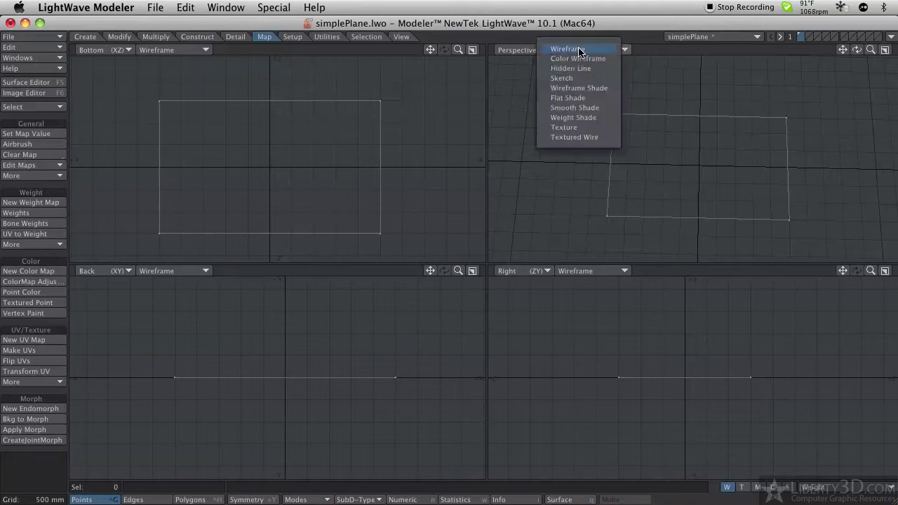
pyautogui.click(606, 119)
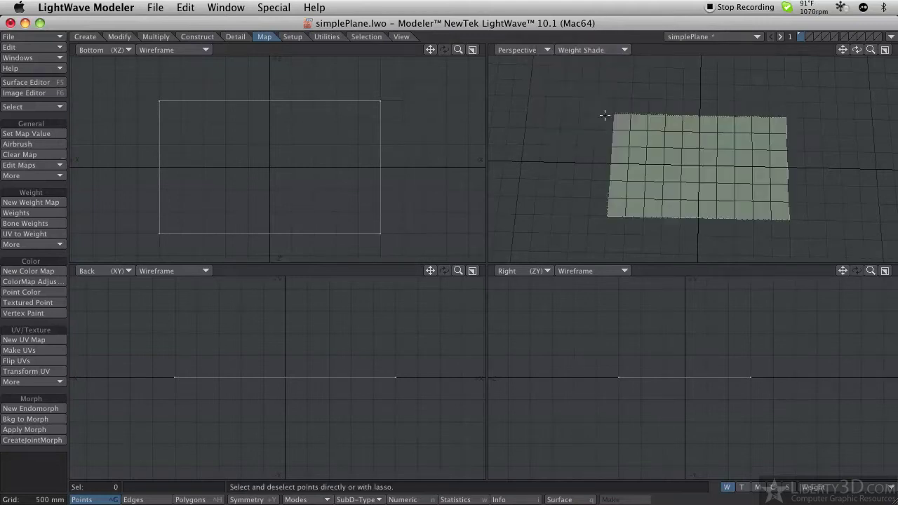
# Create a new weight map named 'gradient' on the plane
pyautogui.click(727, 486)
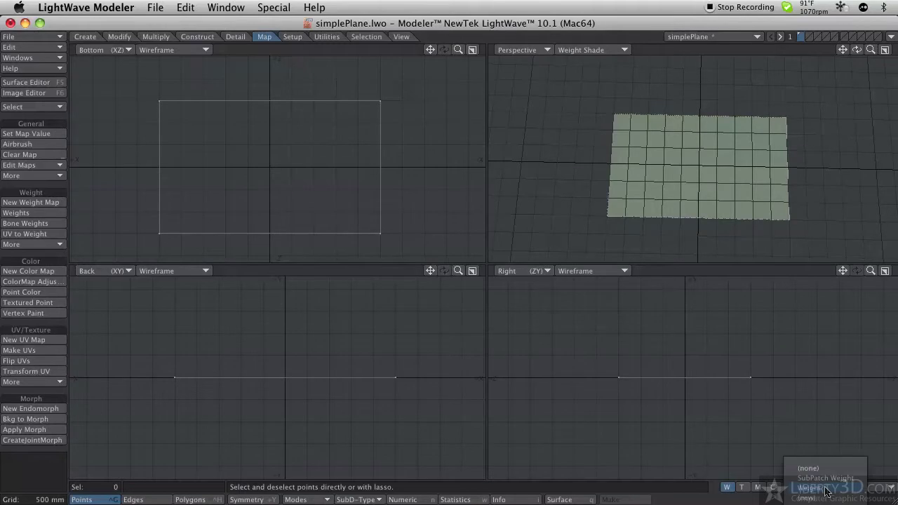
pyautogui.click(821, 497)
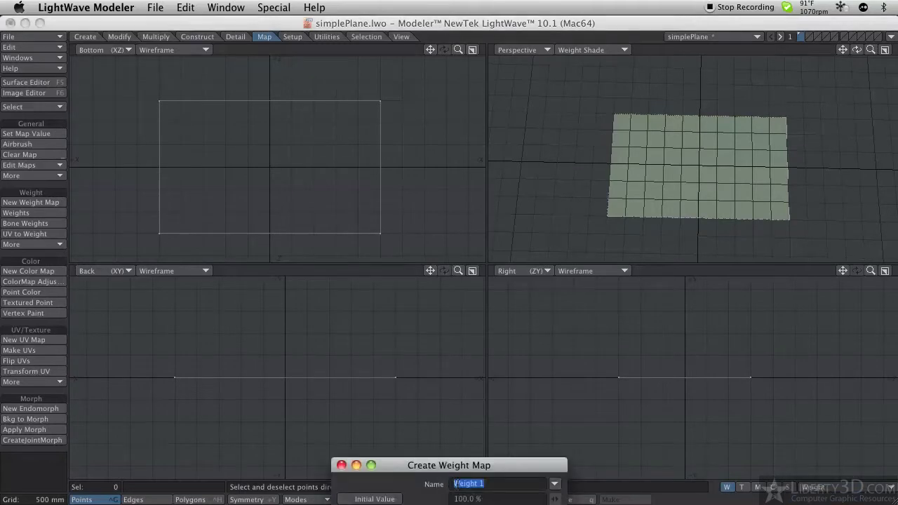
pyautogui.write('gradient')
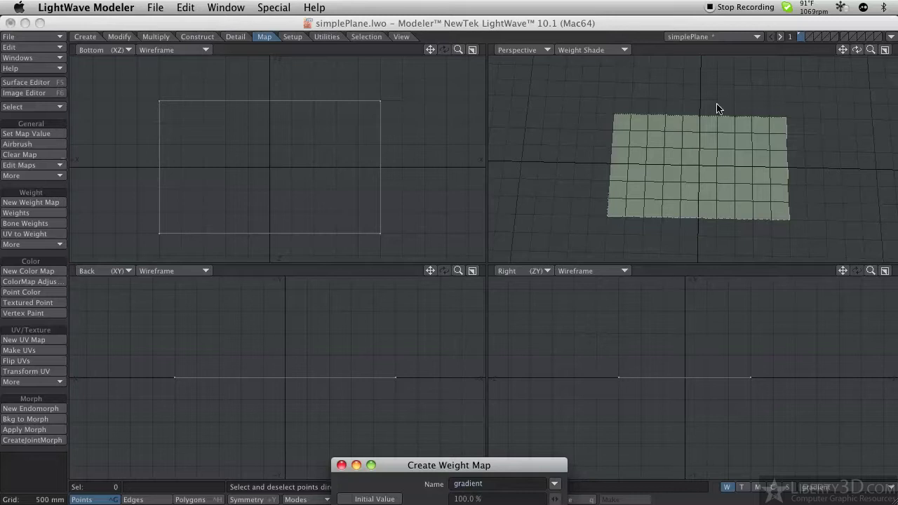
pyautogui.click(342, 465)
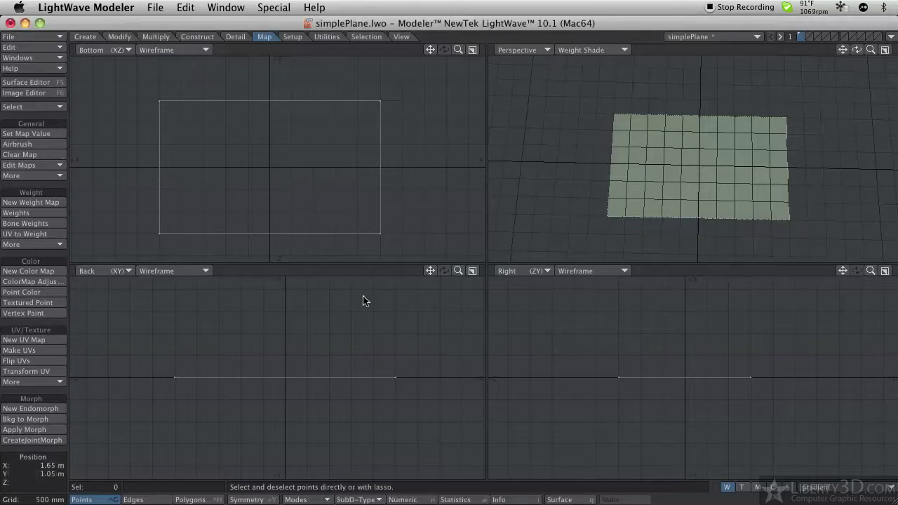
# Activate the Weights tool with its numeric panel, falloff off, and settings reset
pyautogui.click(238, 38)
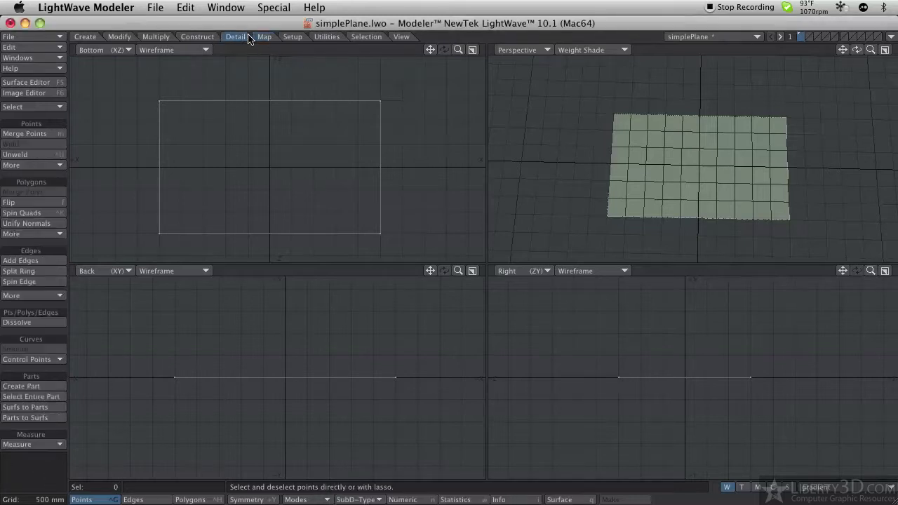
pyautogui.click(261, 38)
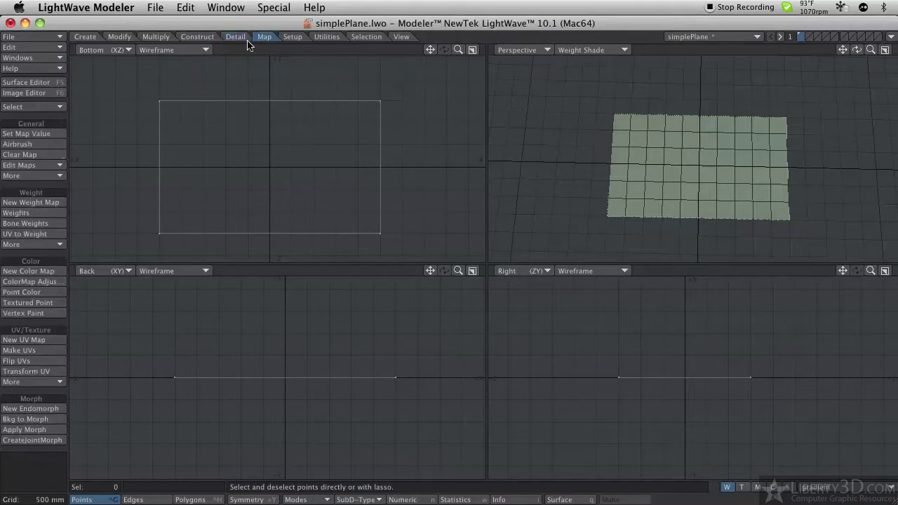
pyautogui.click(47, 214)
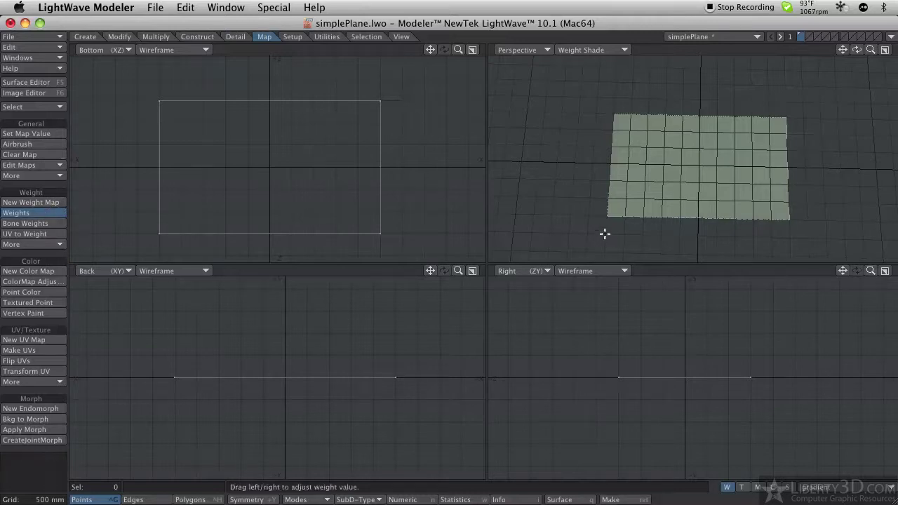
pyautogui.press('n')
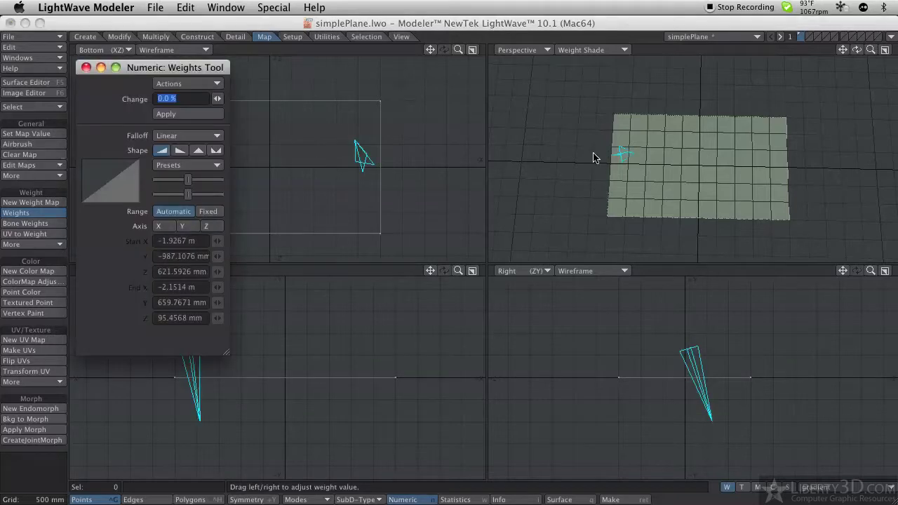
pyautogui.moveTo(186, 66); pyautogui.dragTo(239, 102)
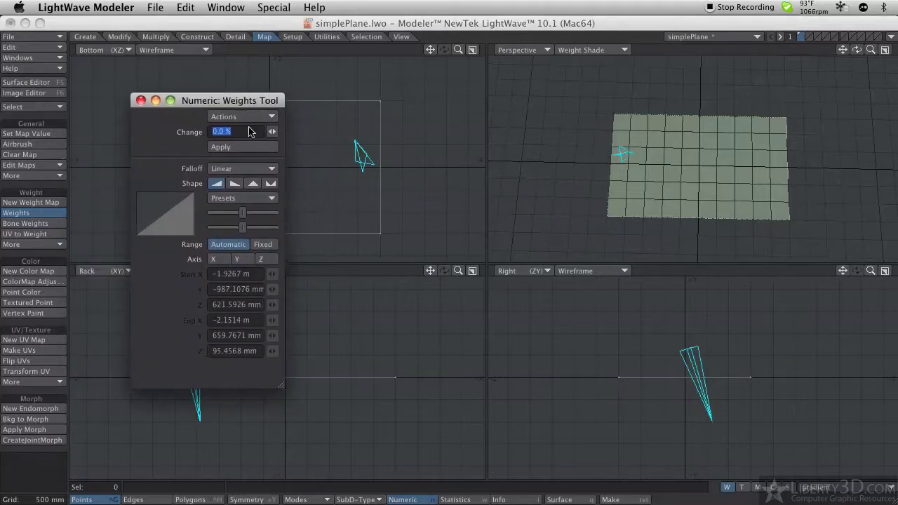
pyautogui.click(243, 169)
pyautogui.click(244, 166)
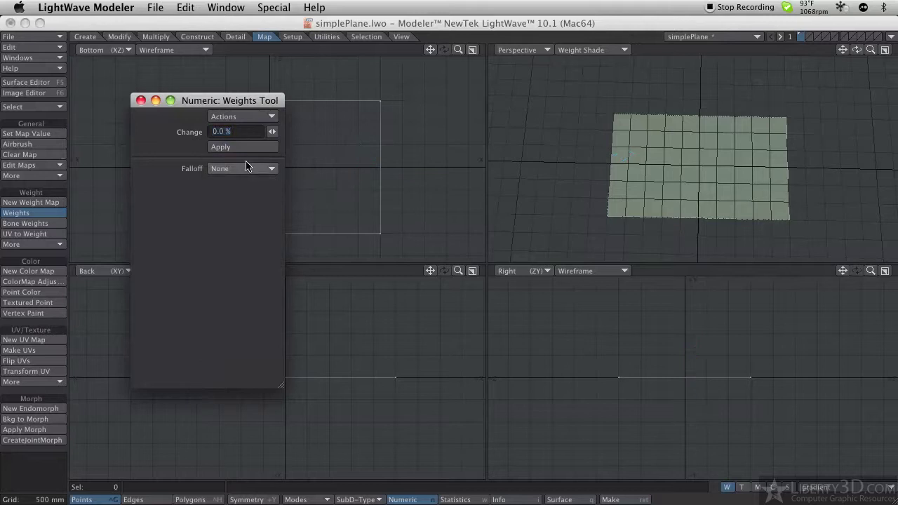
pyautogui.click(255, 116)
pyautogui.click(253, 131)
pyautogui.moveTo(232, 100); pyautogui.dragTo(247, 91)
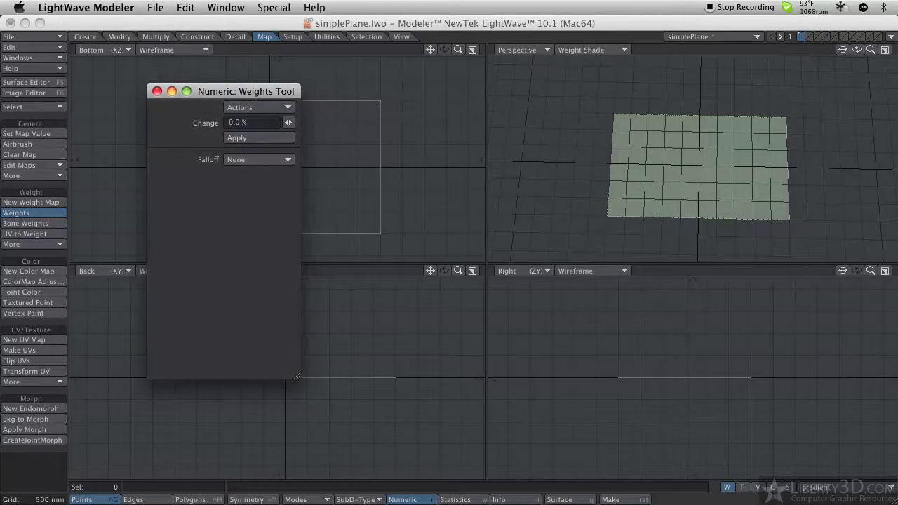
# Drag in the Perspective view to bring the weight Change from 380% down to -91%
pyautogui.click(610, 118)
pyautogui.moveTo(614, 113)
pyautogui.mouseDown()
pyautogui.moveTo(702, 113)
pyautogui.moveTo(517, 113)
pyautogui.moveTo(772, 113)
pyautogui.moveTo(613, 112)
pyautogui.mouseUp()
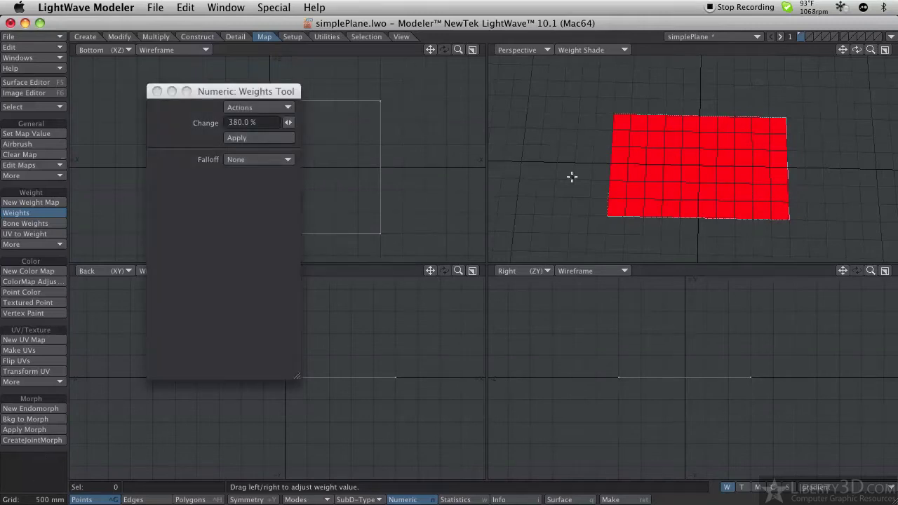
pyautogui.moveTo(635, 167); pyautogui.dragTo(594, 180)
pyautogui.moveTo(611, 214); pyautogui.dragTo(606, 210)
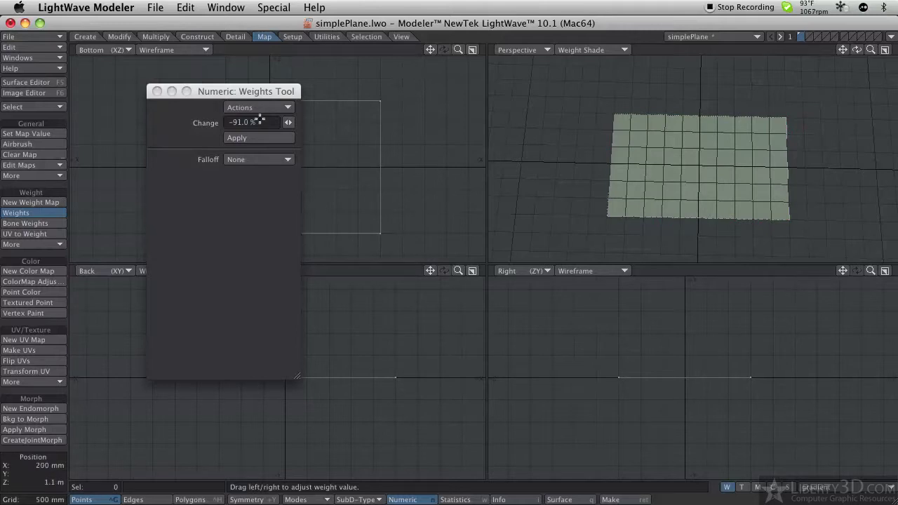
pyautogui.click(260, 121)
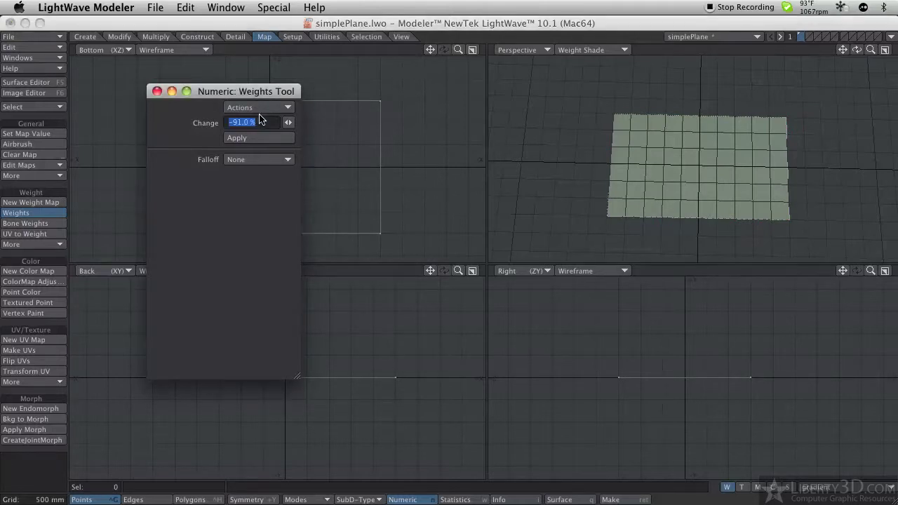
# Apply a 100% weight with a Linear falloff running diagonally from the plane's lower-left corner
pyautogui.click(249, 160)
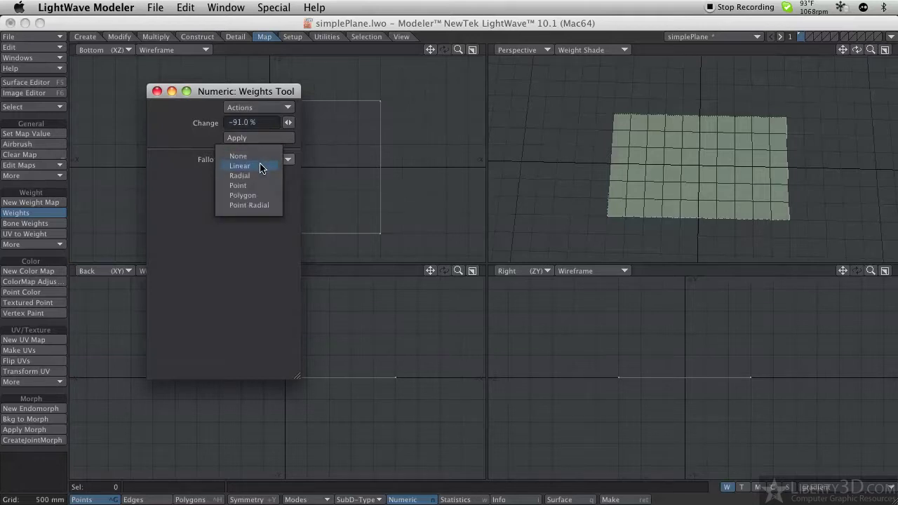
pyautogui.click(260, 167)
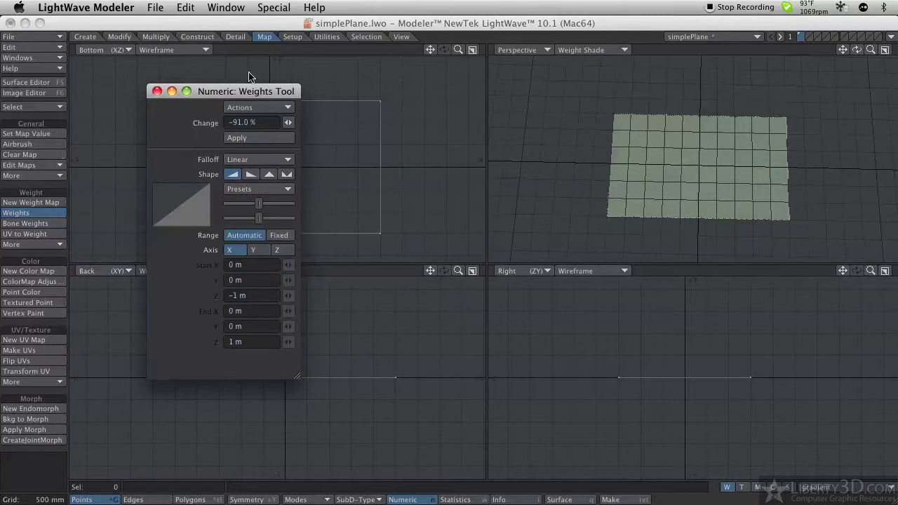
pyautogui.moveTo(243, 92); pyautogui.dragTo(530, 180)
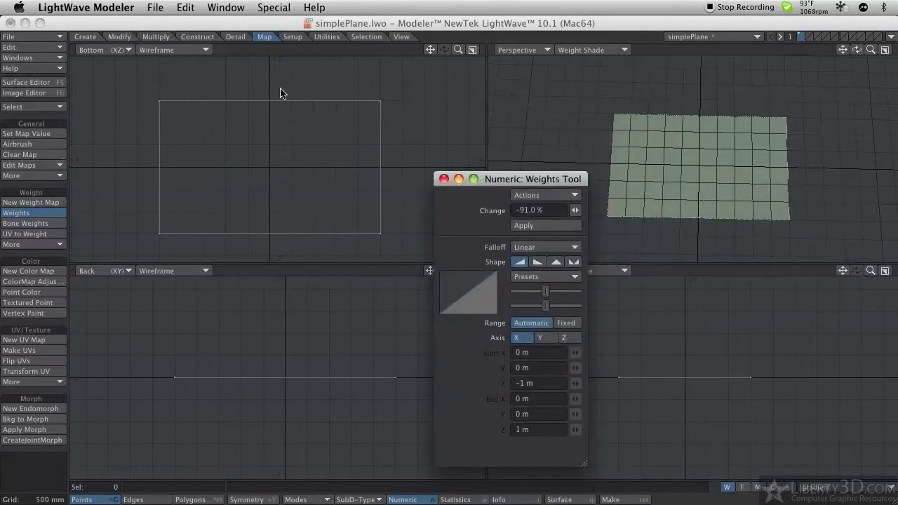
pyautogui.click(284, 30)
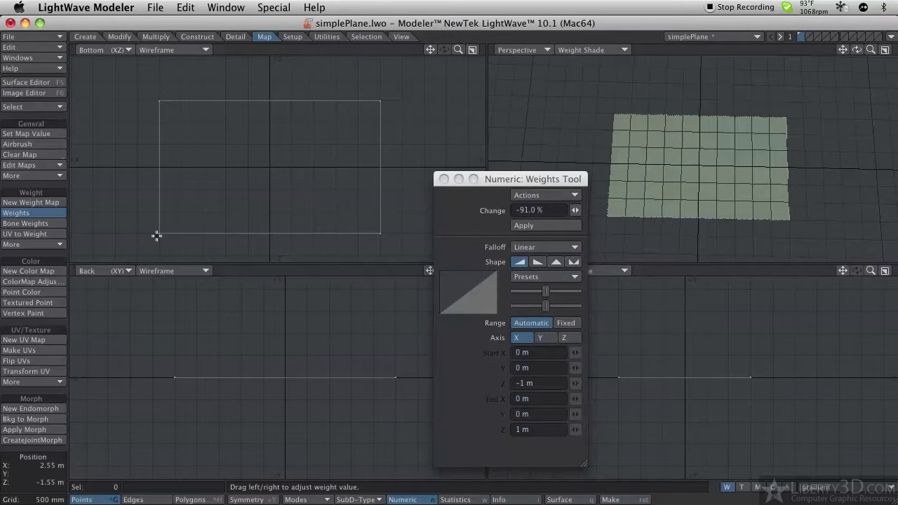
pyautogui.moveTo(156, 235); pyautogui.dragTo(376, 104)
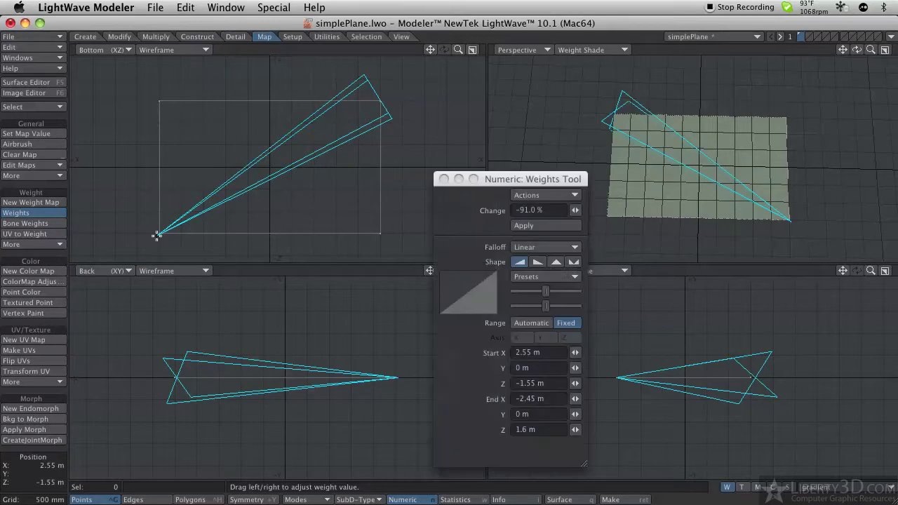
pyautogui.click(559, 210)
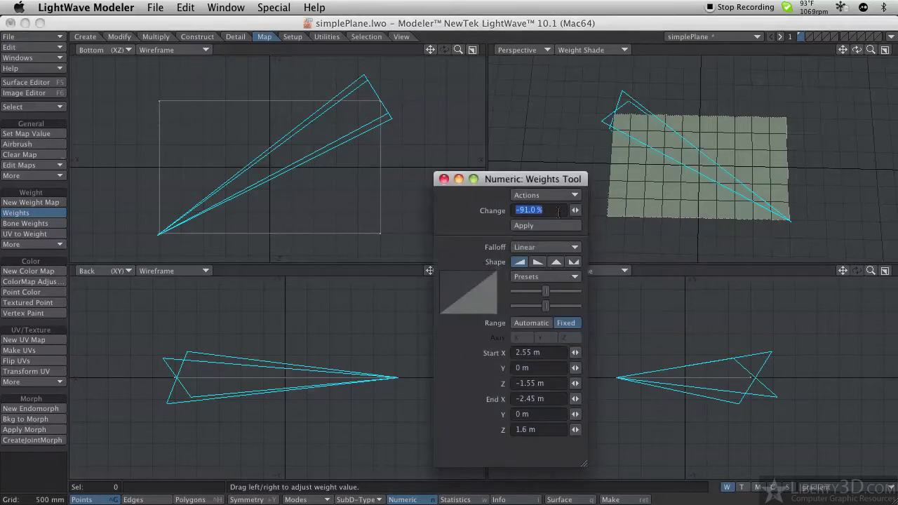
pyautogui.write('100')
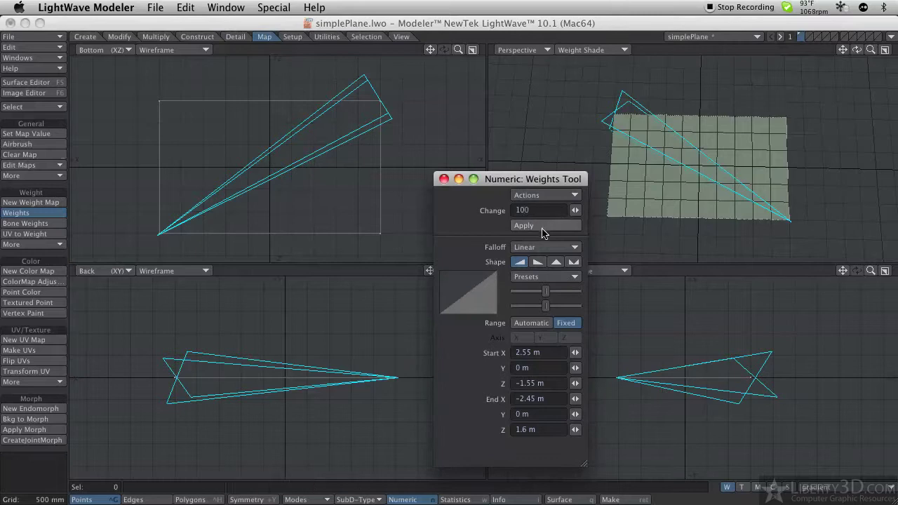
pyautogui.click(543, 229)
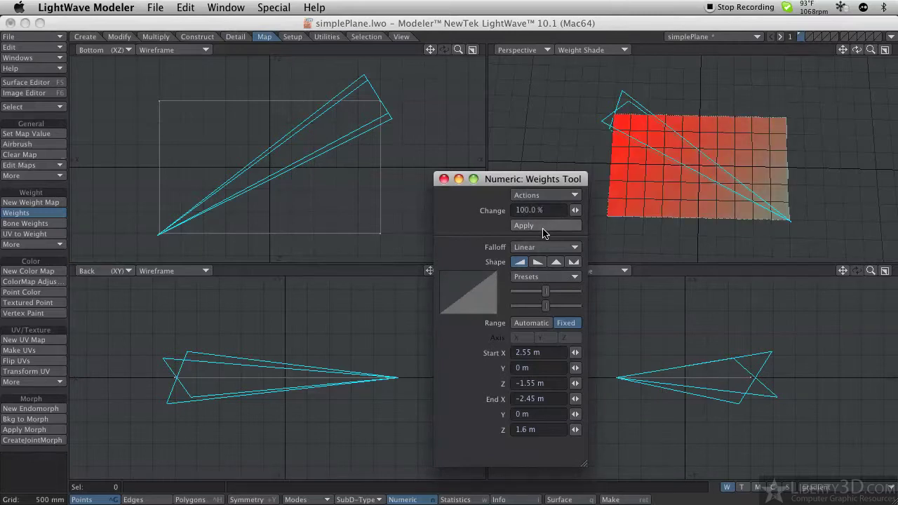
# Level the perspective view on the plane and switch to Layout
pyautogui.keyDown('alt'); pyautogui.moveTo(781, 193); pyautogui.dragTo(811, 219); pyautogui.keyUp('alt')
pyautogui.keyDown('alt'); pyautogui.moveTo(702, 156); pyautogui.dragTo(667, 140); pyautogui.keyUp('alt')
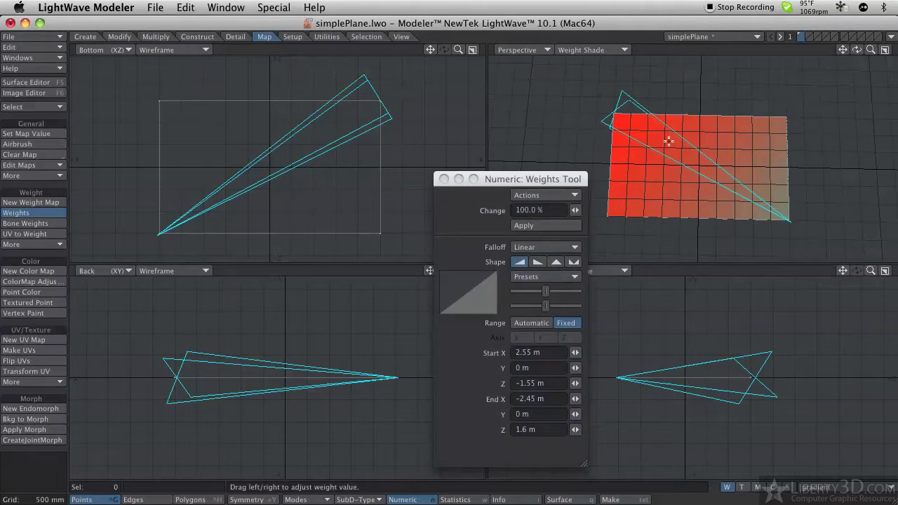
pyautogui.click(888, 37)
pyautogui.click(888, 36)
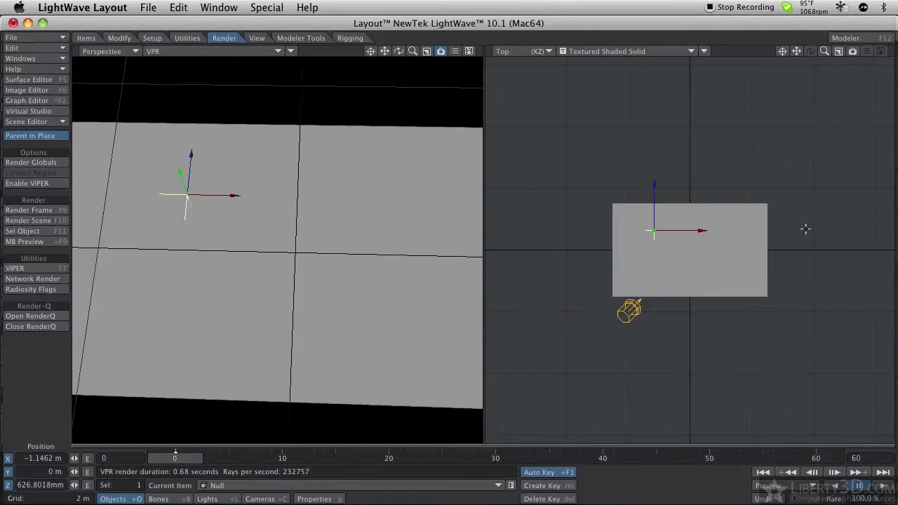
# Open the Surface Editor, select the simpleplane surface, and open its colour texture
pyautogui.click(59, 81)
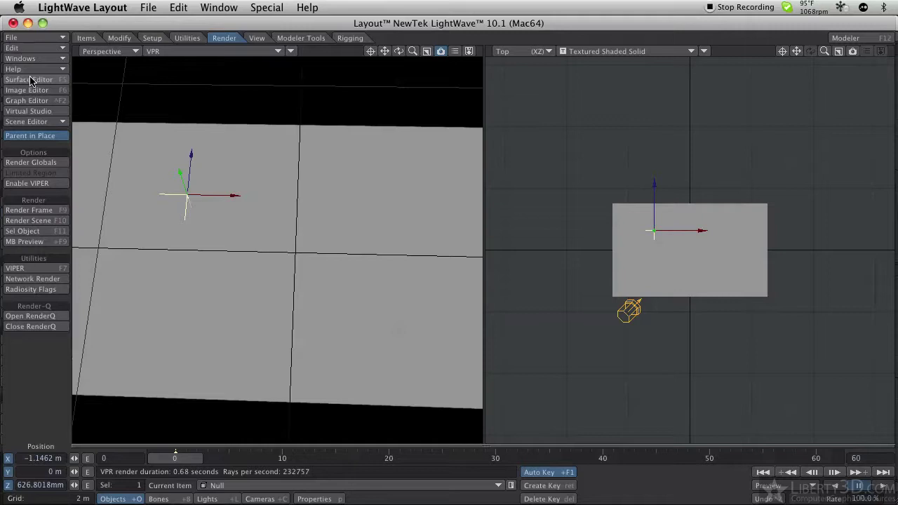
pyautogui.click(568, 98)
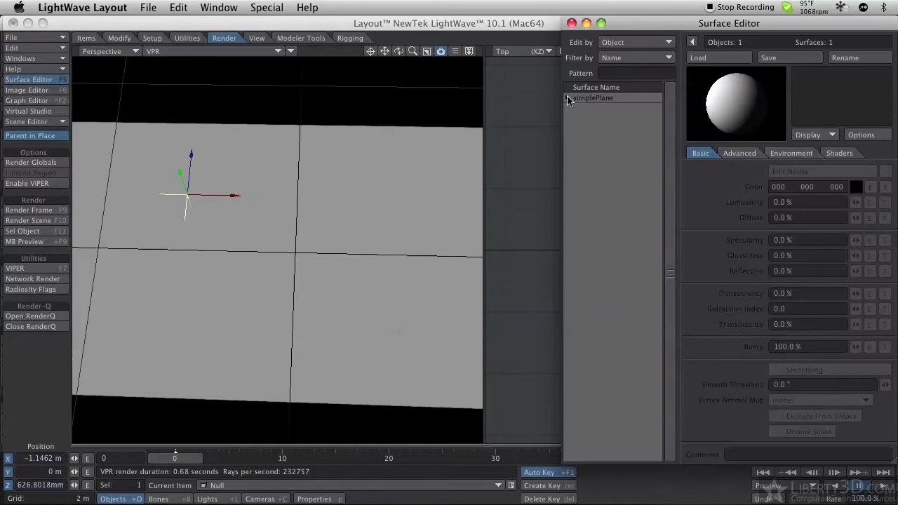
pyautogui.click(597, 108)
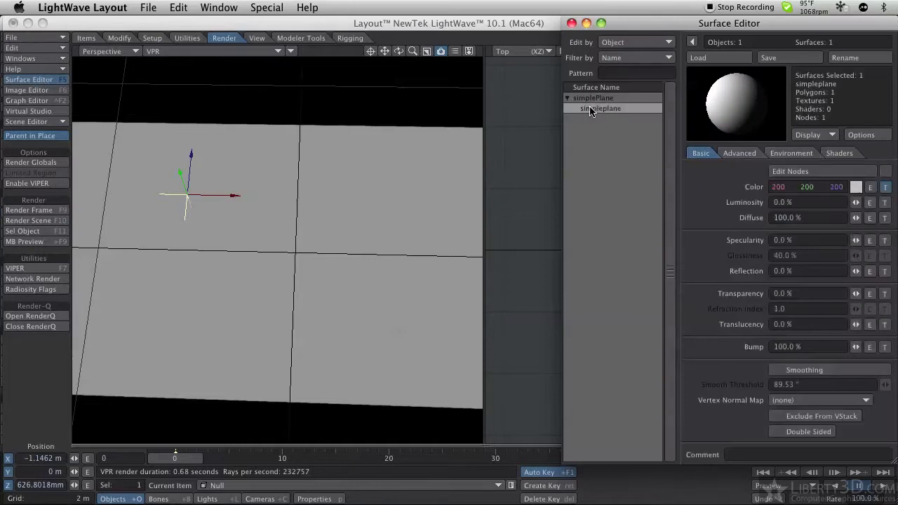
pyautogui.click(884, 187)
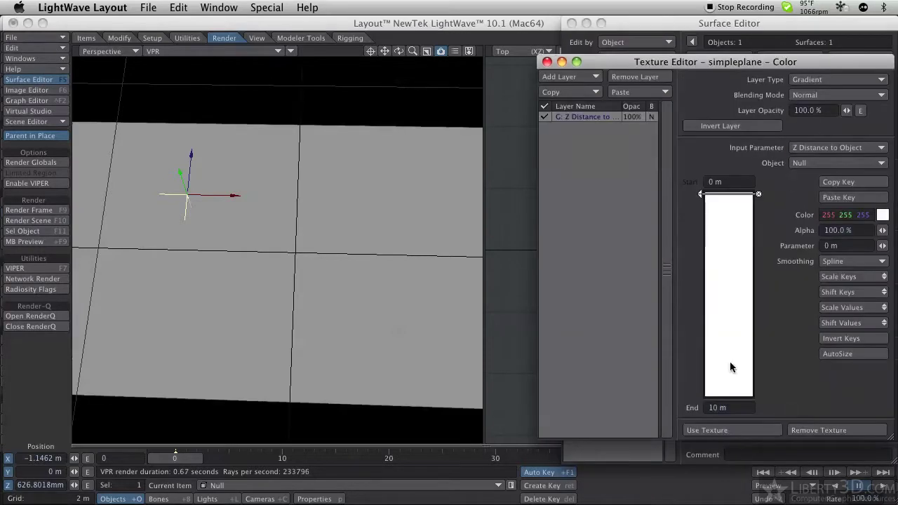
# Add a gradient key at the bottom with colour 255 0 0
pyautogui.moveTo(730, 368); pyautogui.dragTo(727, 414)
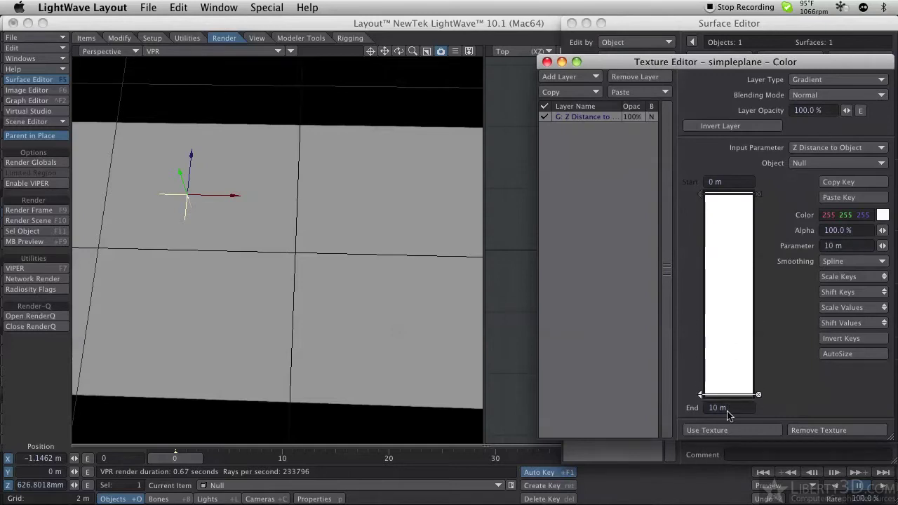
pyautogui.doubleClick(845, 216)
pyautogui.write('0')
pyautogui.press('Return')
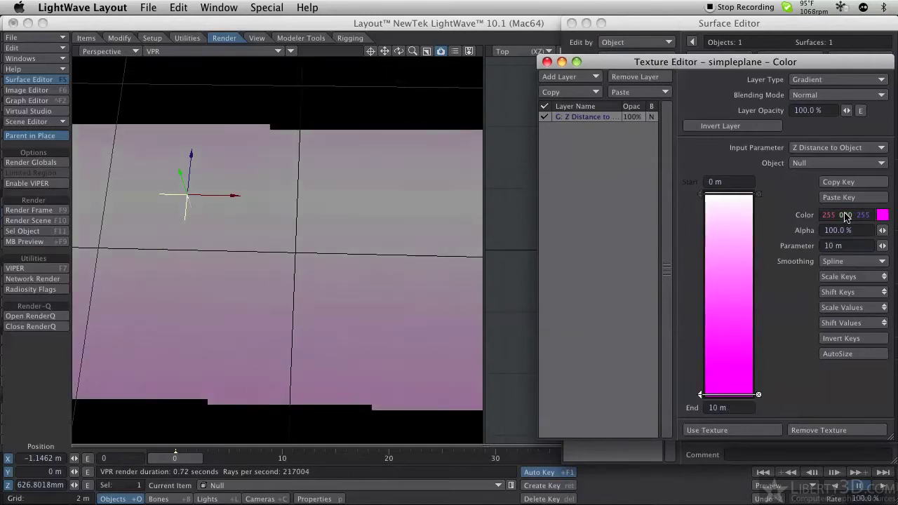
pyautogui.doubleClick(864, 214)
pyautogui.write('0')
pyautogui.press('Return')
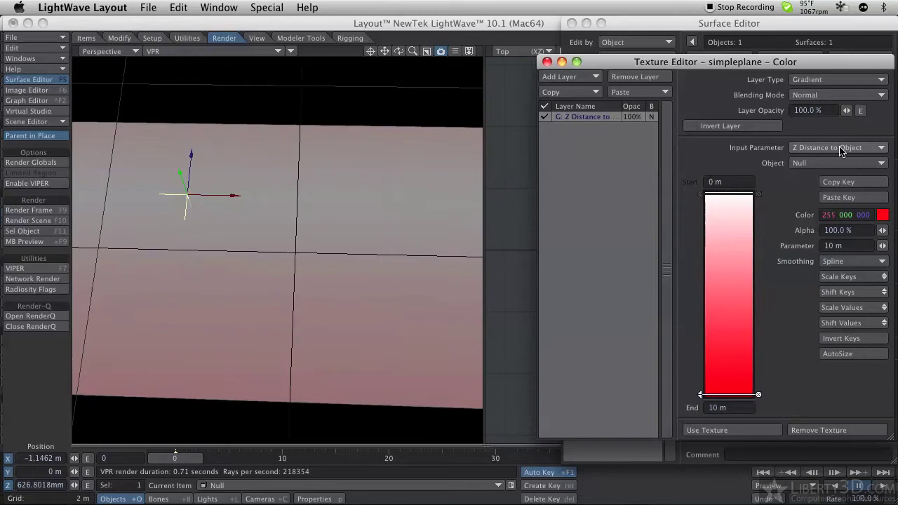
# Set the gradient's Input Parameter to Weight Map using the 'gradient' map, then select its start key
pyautogui.click(841, 148)
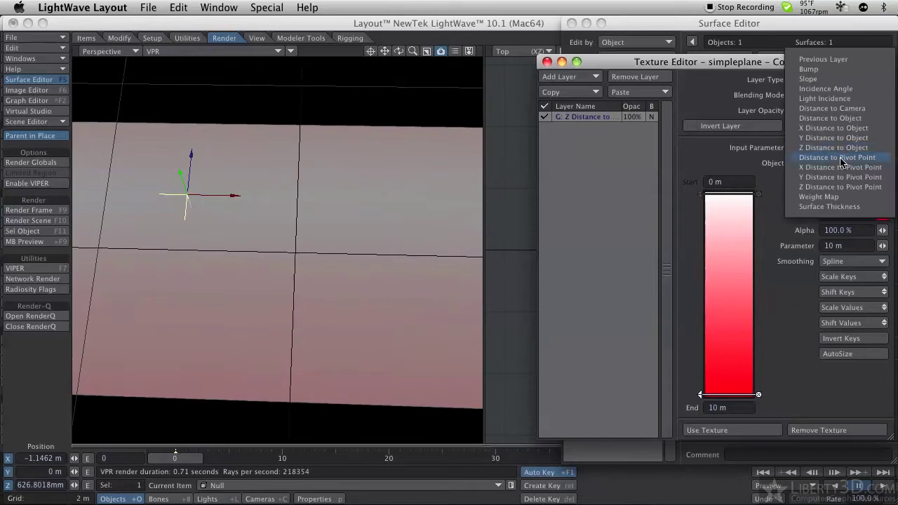
pyautogui.click(818, 197)
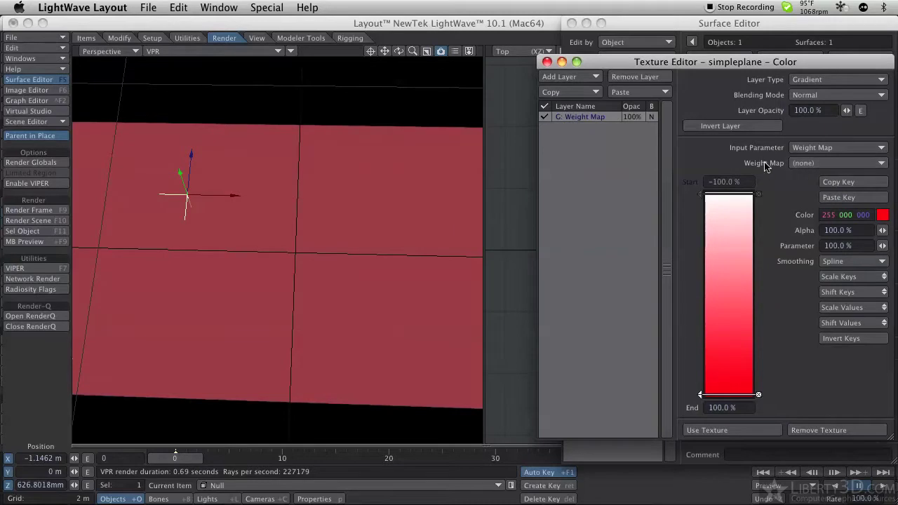
pyautogui.click(819, 163)
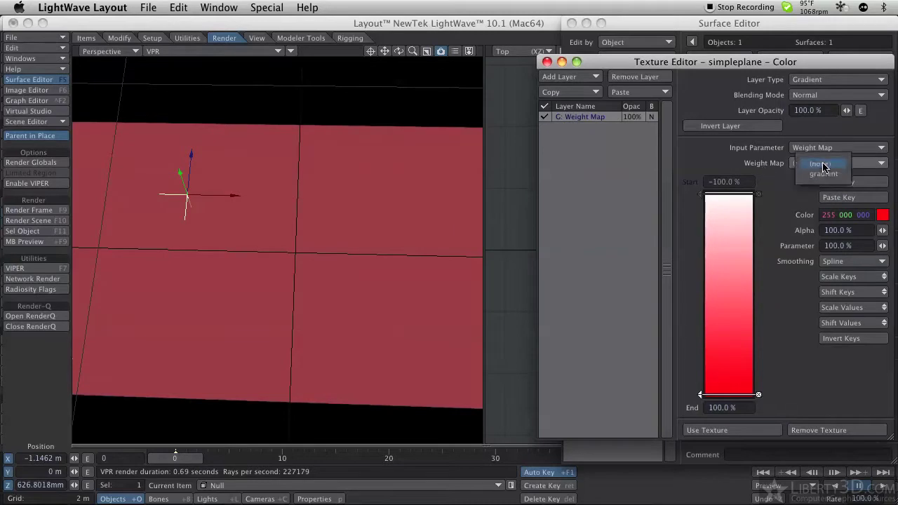
pyautogui.click(823, 174)
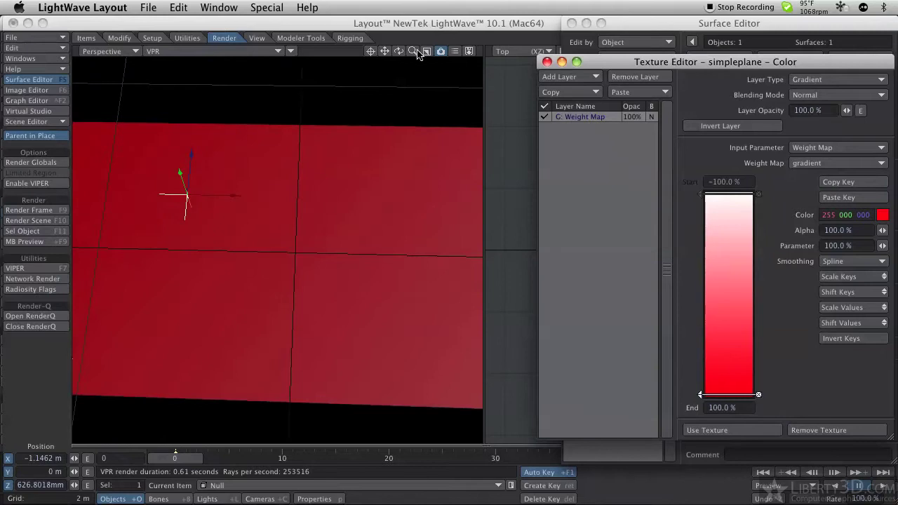
pyautogui.moveTo(418, 52); pyautogui.dragTo(649, 357)
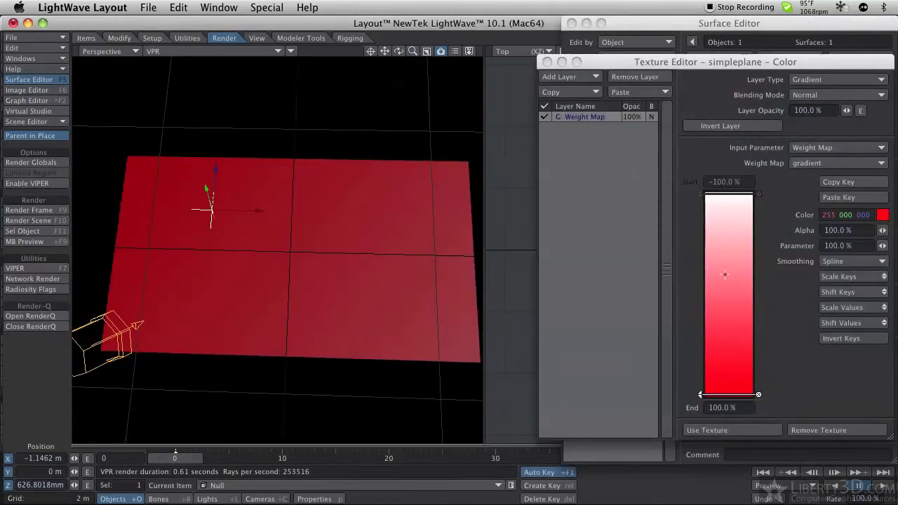
pyautogui.click(700, 192)
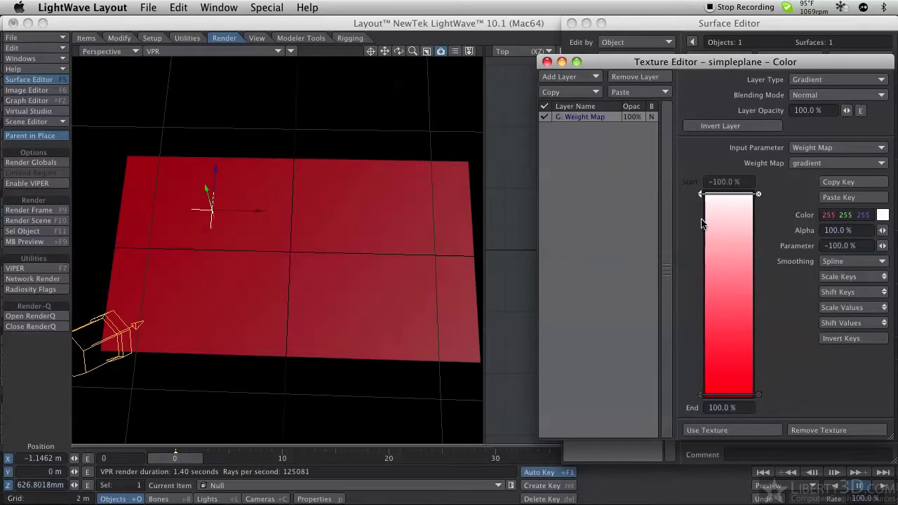
# Add a white gradient key at 0% and a red key (255 64 64) at 58.5965%
pyautogui.moveTo(734, 289); pyautogui.dragTo(729, 283)
pyautogui.moveTo(859, 245); pyautogui.dragTo(833, 246)
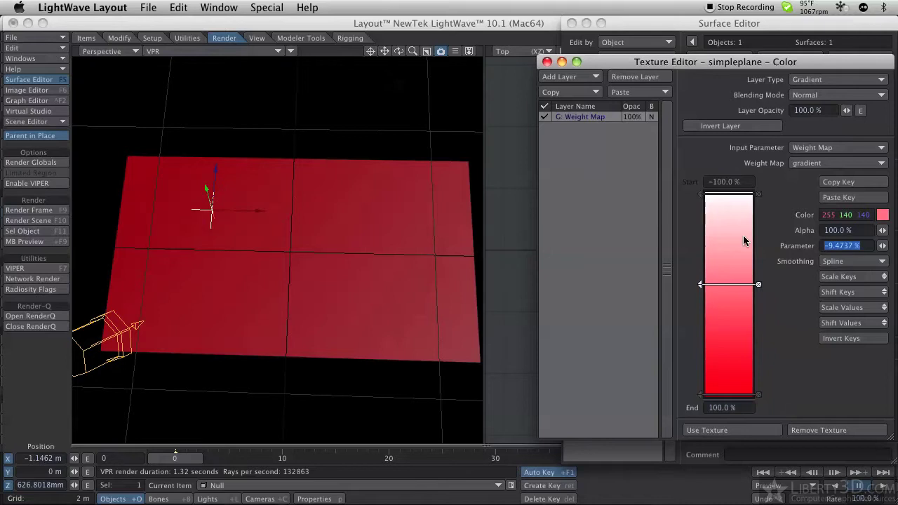
pyautogui.write('0')
pyautogui.press('Return')
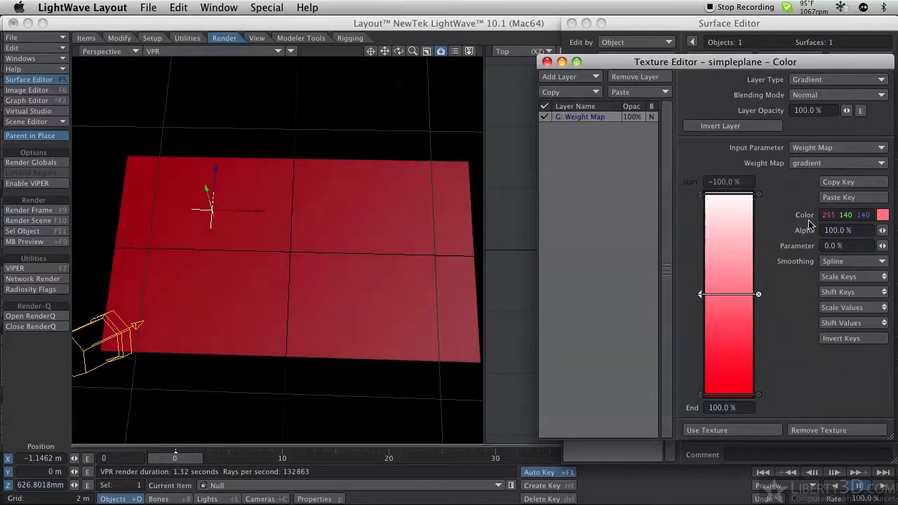
pyautogui.moveTo(845, 215)
pyautogui.mouseDown(button='right')
pyautogui.moveTo(821, 214)
pyautogui.moveTo(855, 215)
pyautogui.mouseUp(button='right')
pyautogui.moveTo(845, 215); pyautogui.dragTo(877, 214)
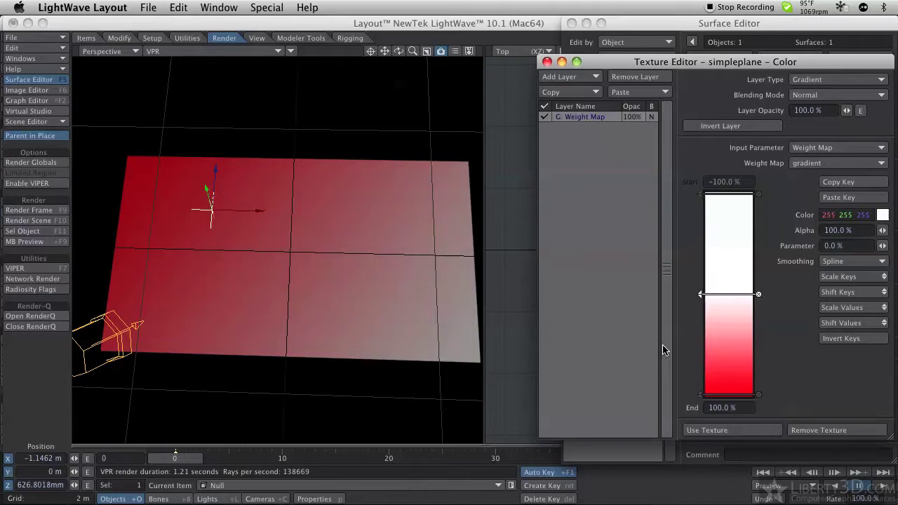
pyautogui.click(726, 338)
pyautogui.moveTo(728, 379); pyautogui.dragTo(700, 353)
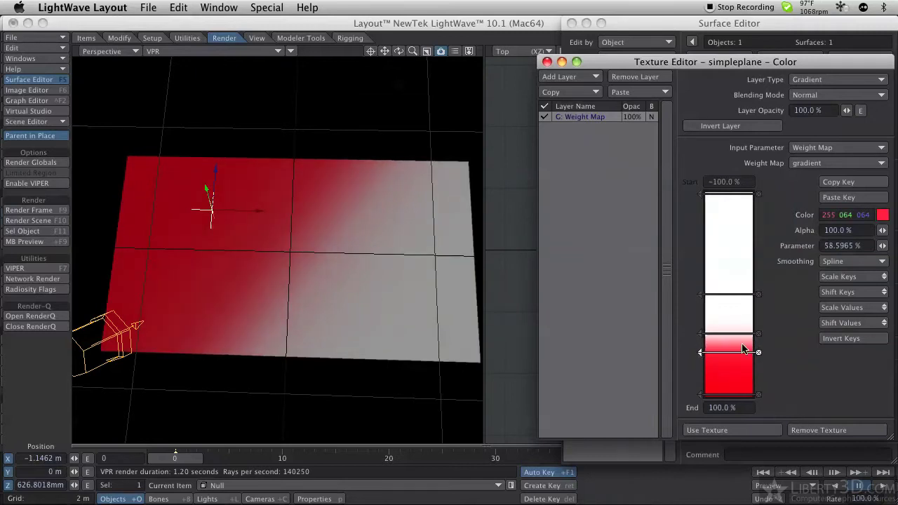